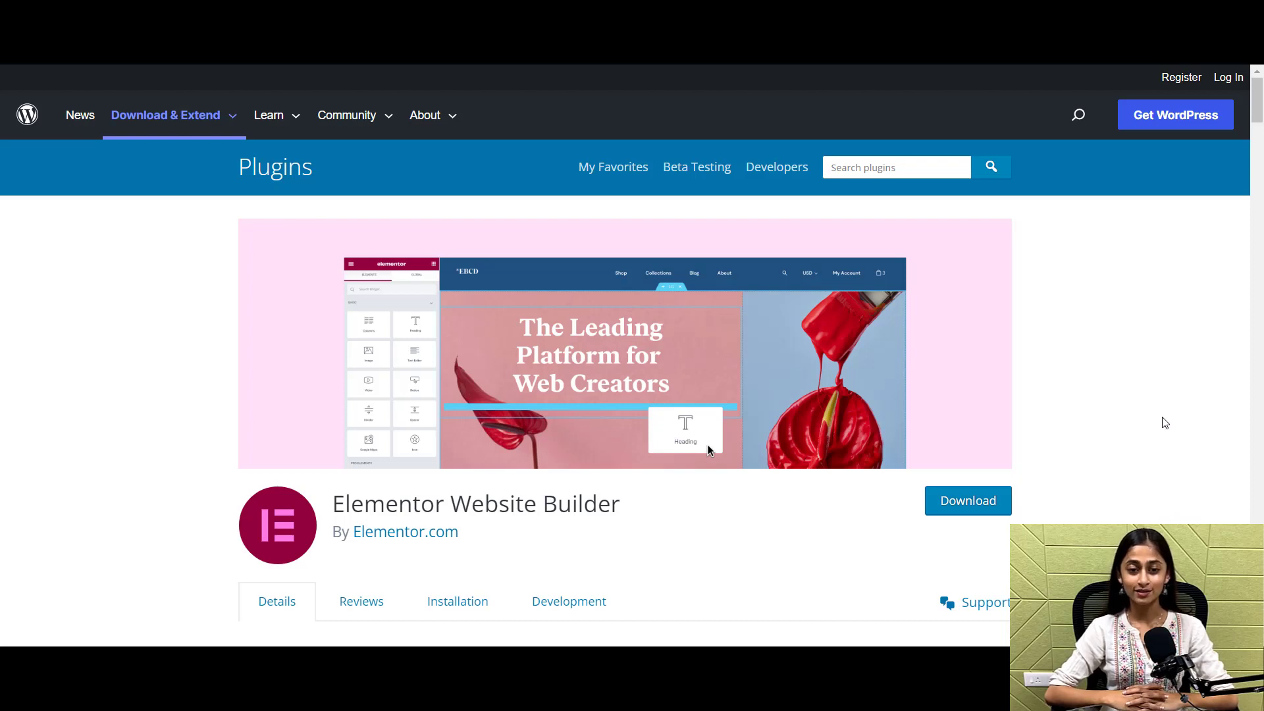
scroll(1163, 424, "down", 3)
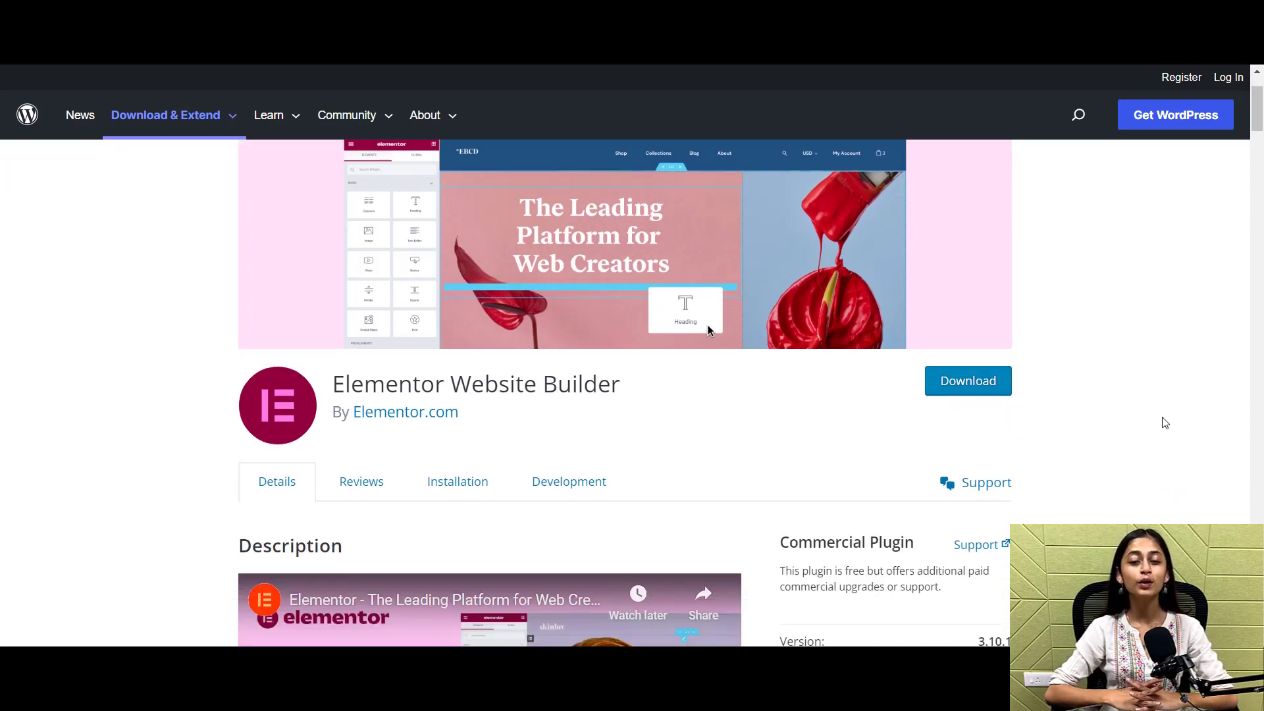
scroll(1164, 423, "down", 2)
scroll(1164, 423, "down", 2)
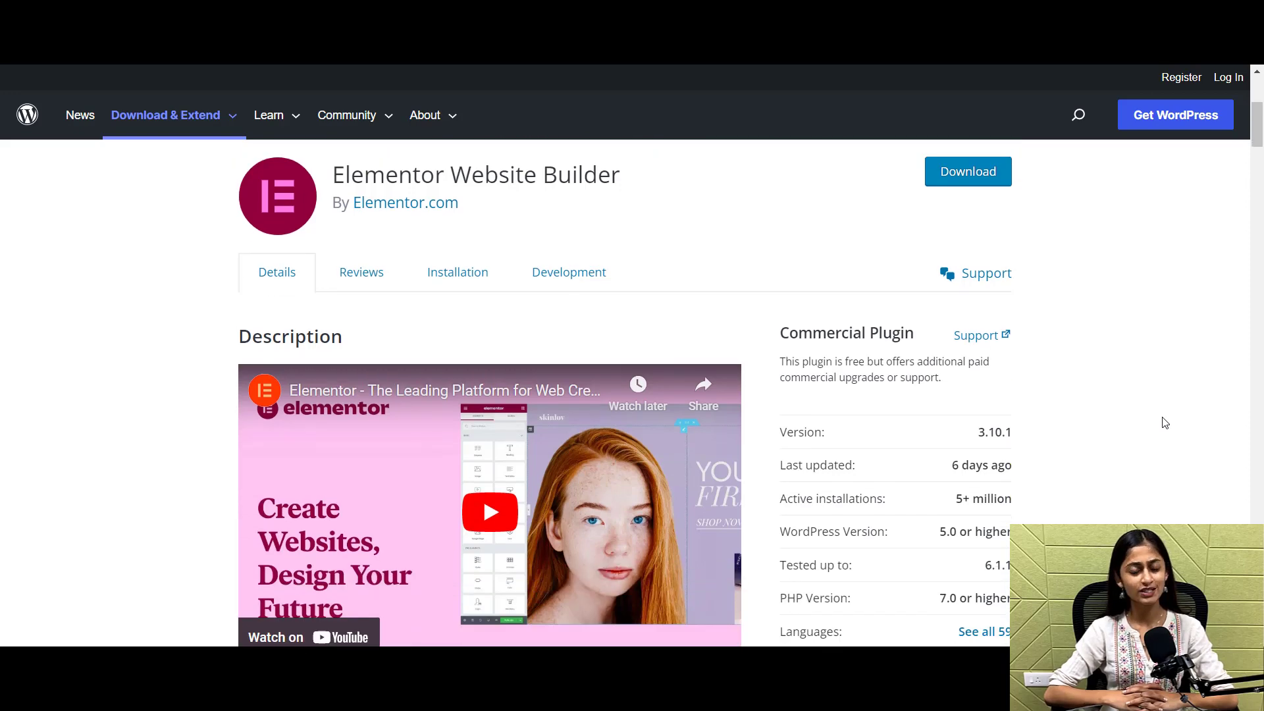
scroll(1163, 423, "down", 2)
scroll(1165, 423, "down", 2)
scroll(1164, 422, "down", 2)
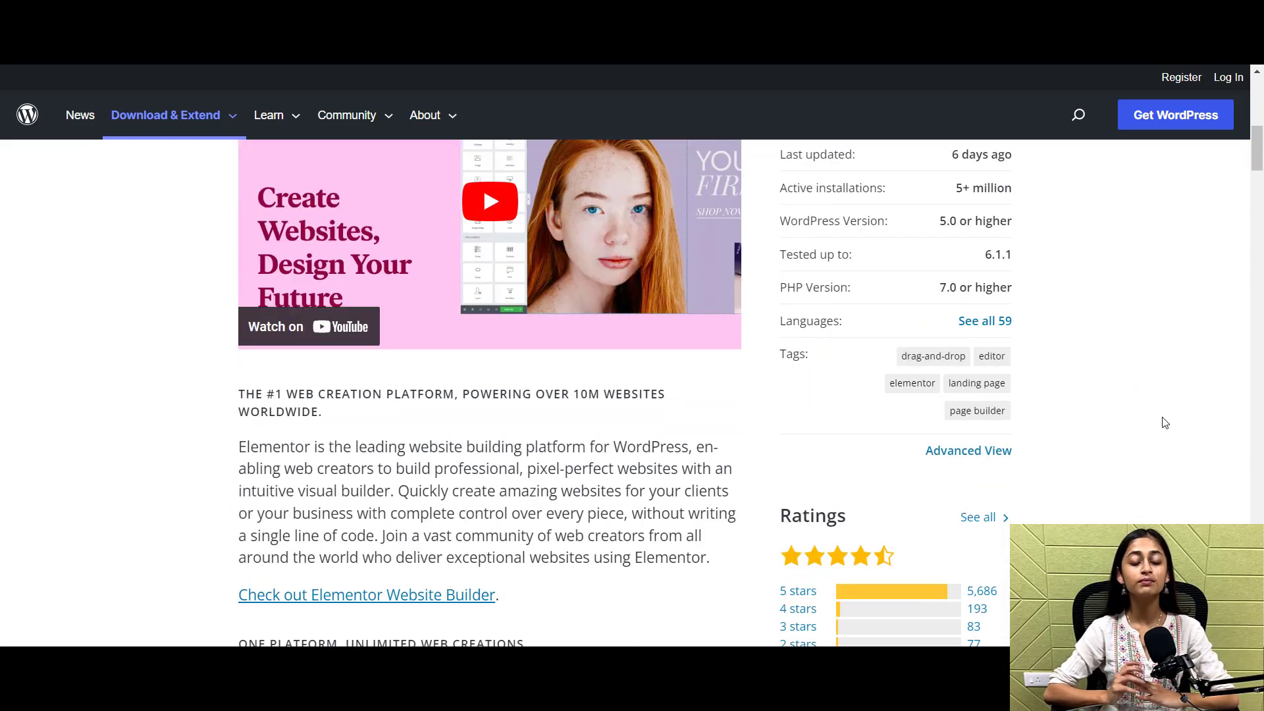
scroll(1164, 424, "down", 1)
scroll(1163, 424, "down", 1)
scroll(1164, 422, "down", 1)
scroll(1163, 423, "down", 1)
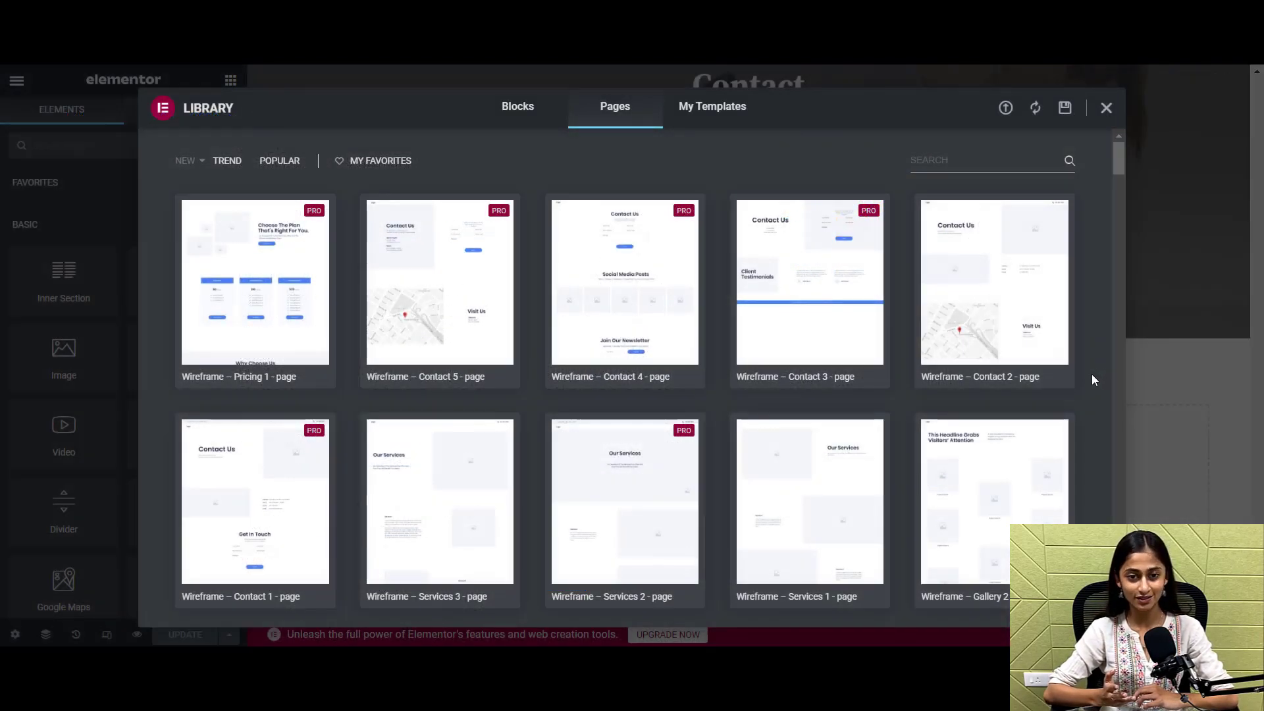
scroll(1090, 374, "down", 2)
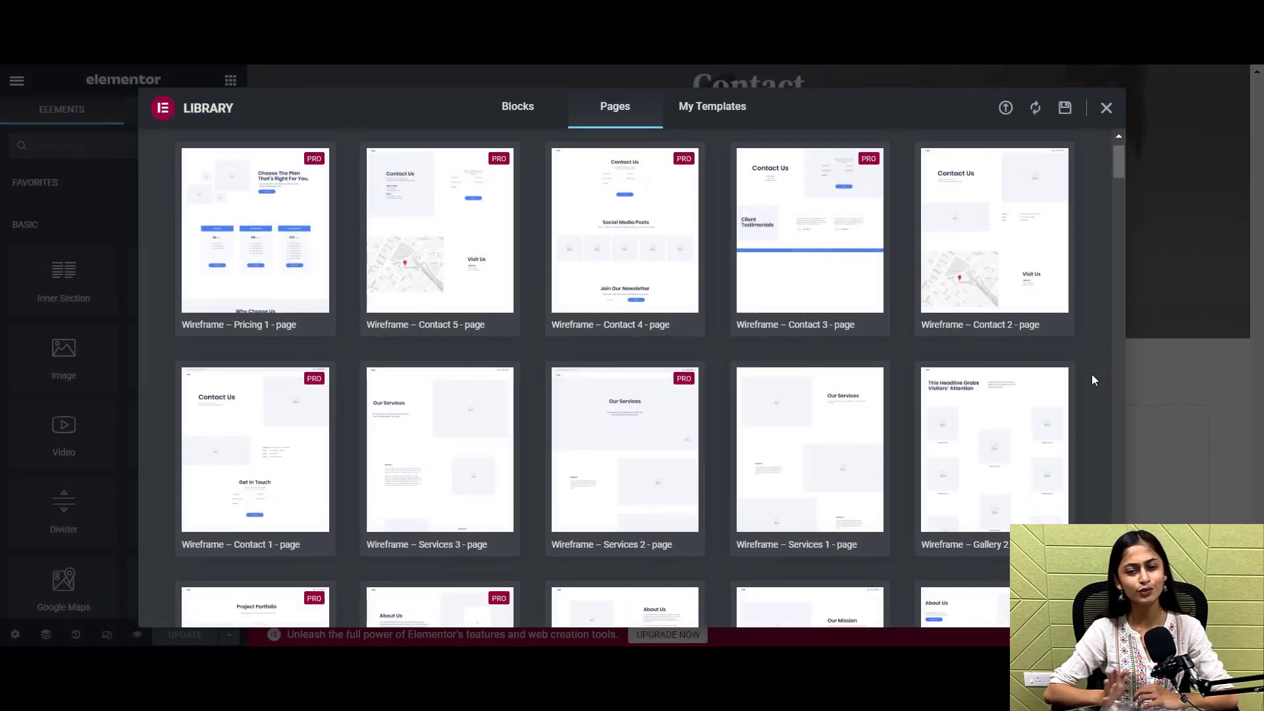
scroll(1091, 375, "down", 1)
scroll(1089, 374, "down", 2)
scroll(1089, 374, "down", 1)
scroll(1090, 375, "down", 3)
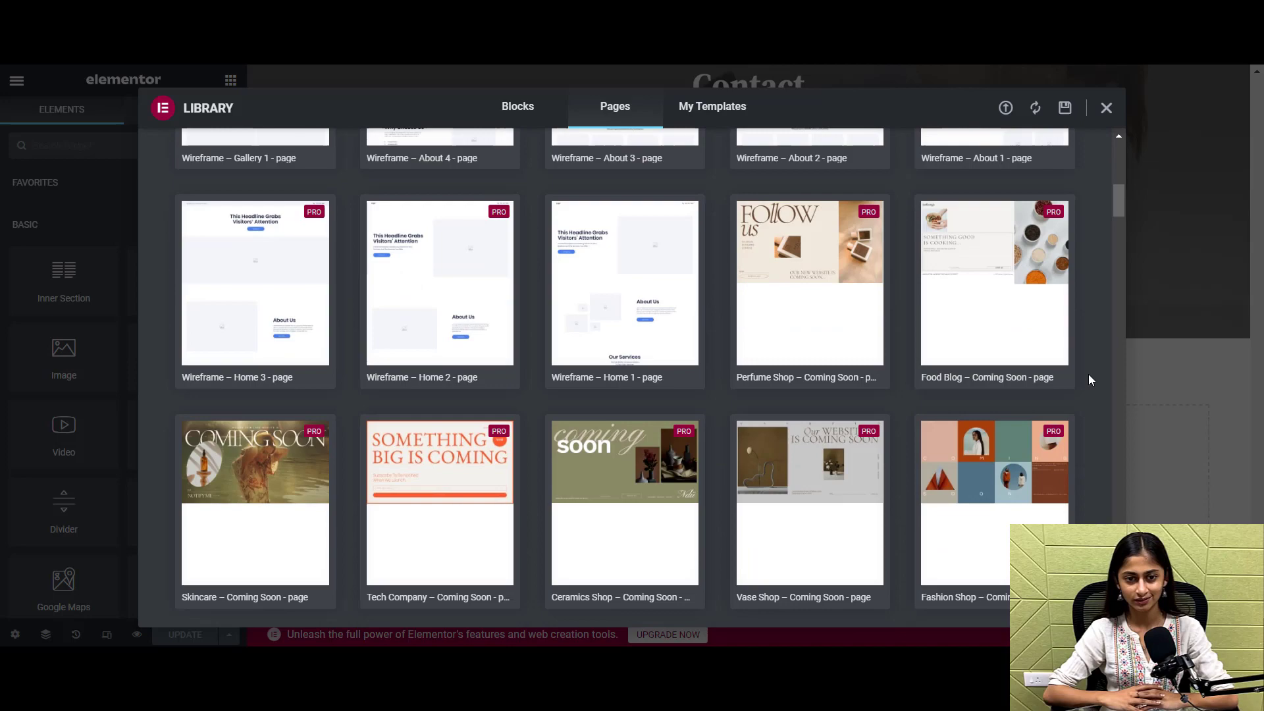
scroll(1088, 375, "down", 2)
scroll(1088, 375, "down", 1)
scroll(1089, 374, "down", 1)
scroll(1089, 377, "down", 2)
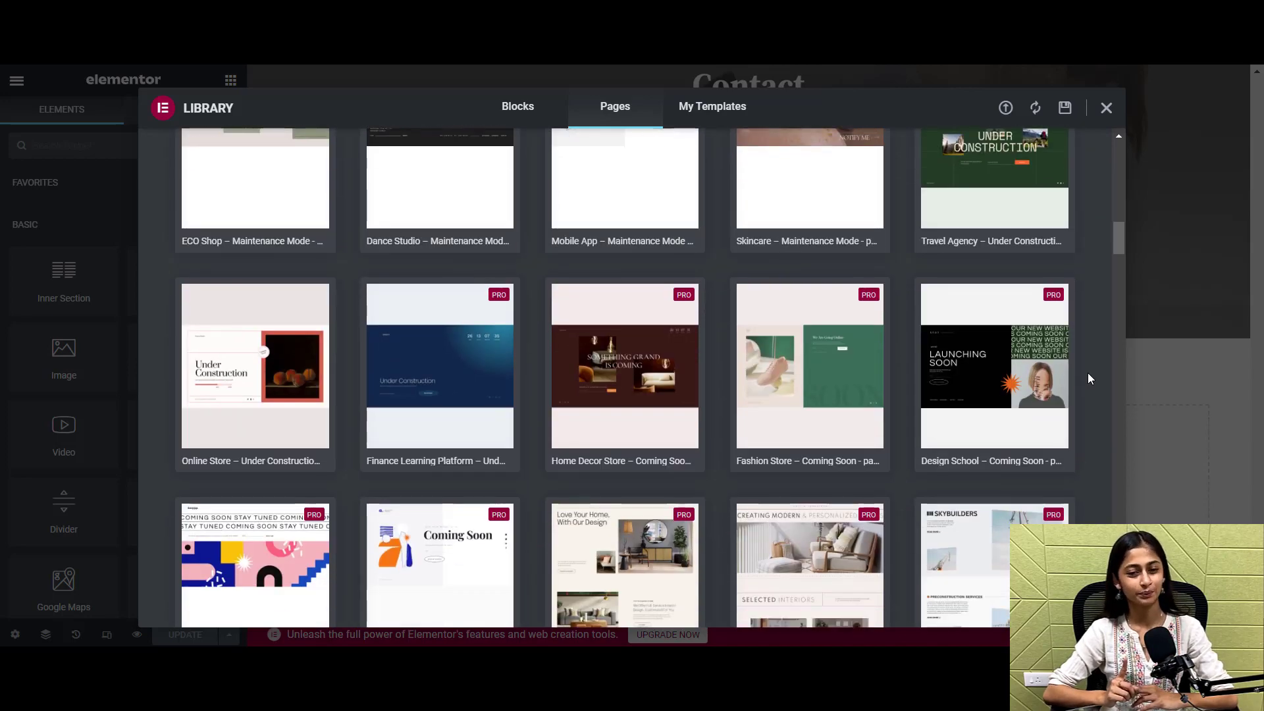
scroll(1090, 377, "down", 2)
scroll(1089, 377, "down", 1)
scroll(1088, 377, "down", 2)
scroll(1090, 377, "down", 2)
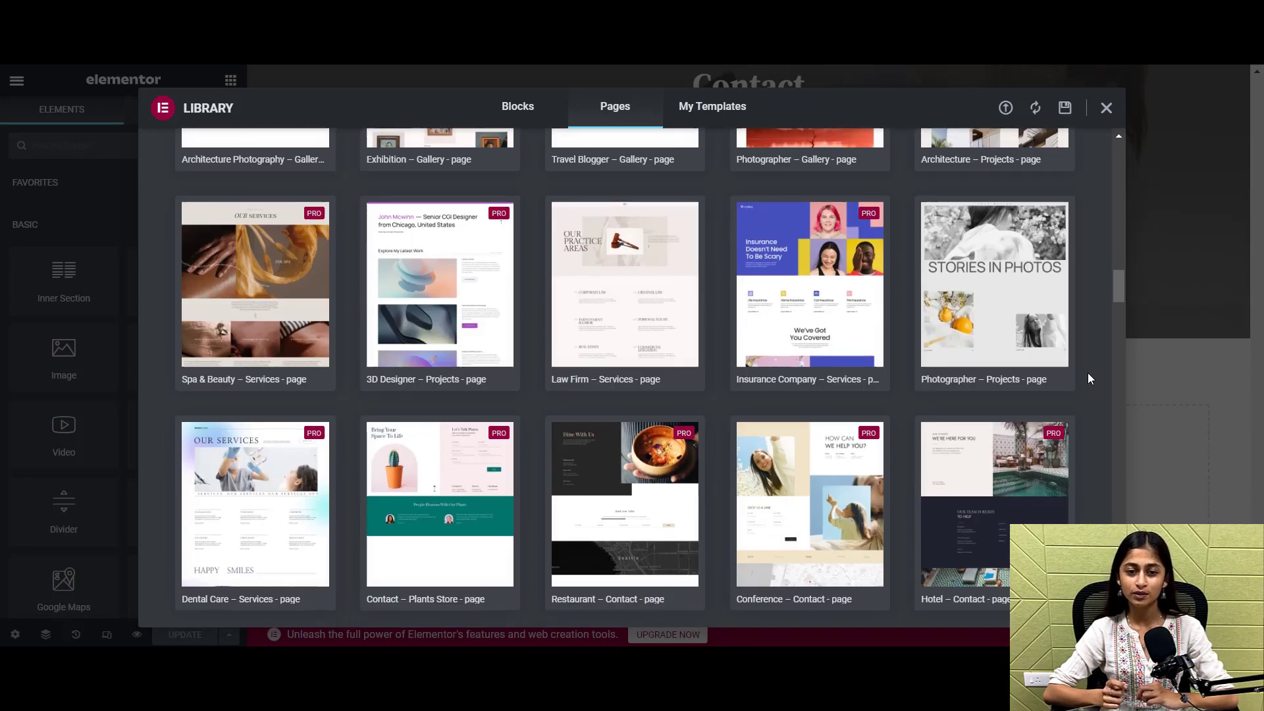
scroll(1088, 377, "down", 2)
scroll(1089, 377, "down", 1)
scroll(1089, 378, "down", 2)
scroll(1089, 377, "down", 2)
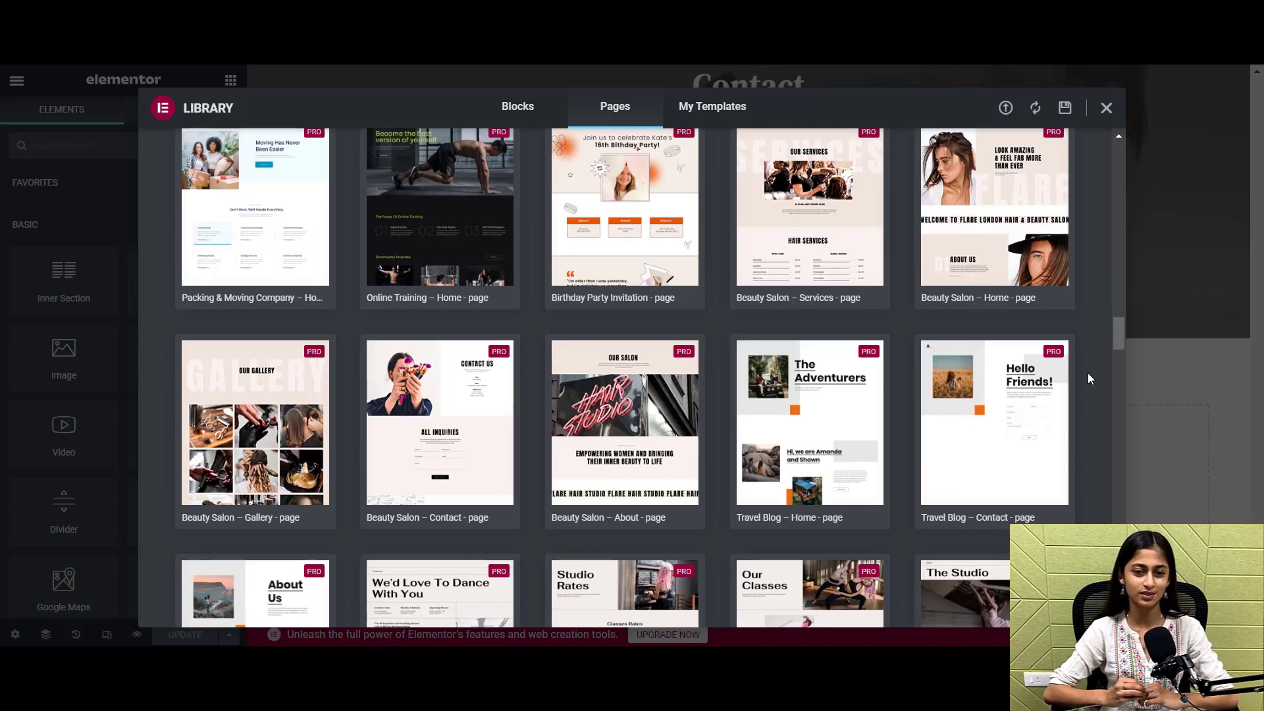
scroll(1088, 377, "down", 1)
scroll(1090, 377, "down", 2)
scroll(1089, 377, "down", 2)
scroll(1090, 377, "down", 2)
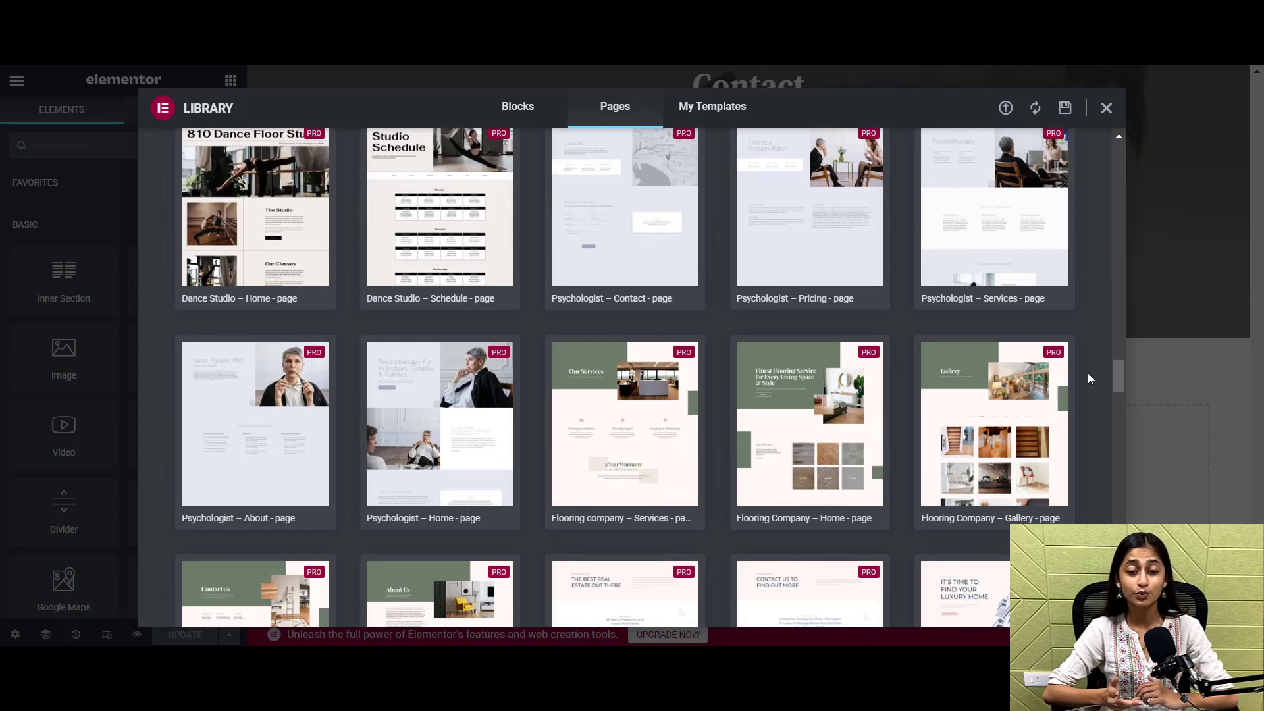
scroll(1090, 377, "down", 2)
scroll(1090, 378, "down", 2)
scroll(1088, 377, "down", 2)
scroll(1089, 377, "down", 2)
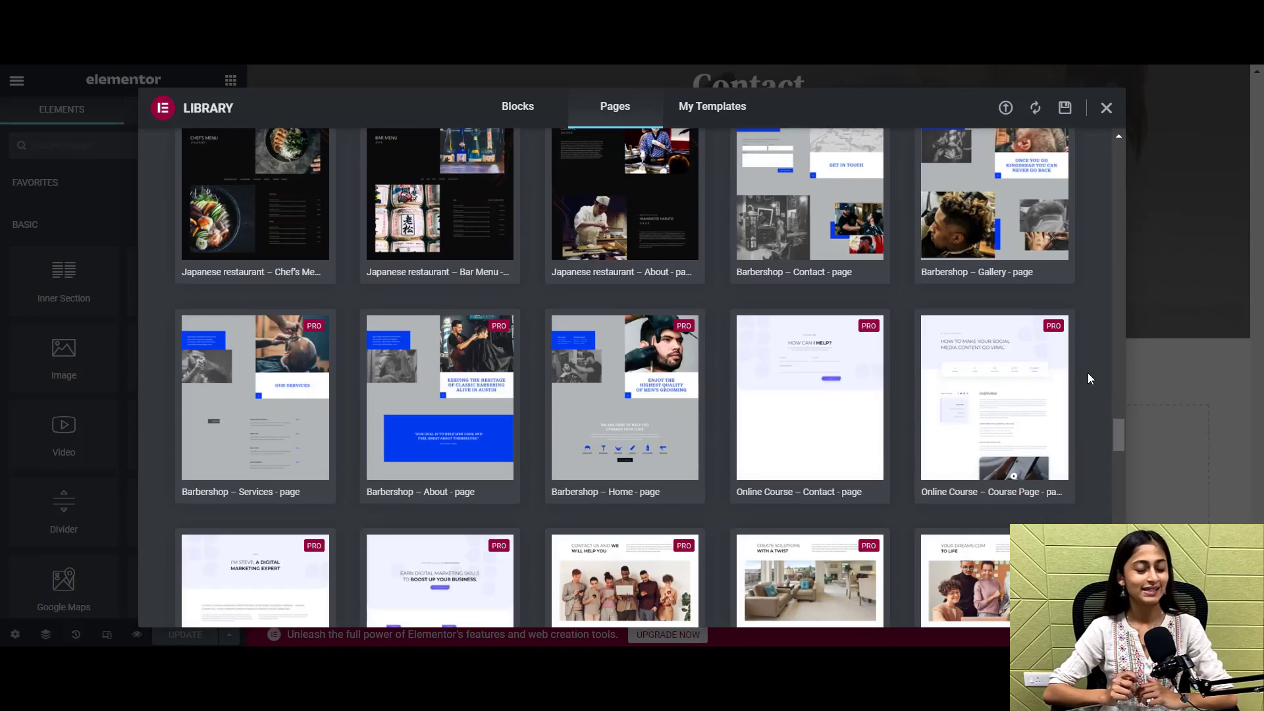
scroll(1089, 377, "down", 2)
scroll(1090, 377, "down", 2)
scroll(1089, 377, "down", 2)
scroll(1090, 377, "down", 2)
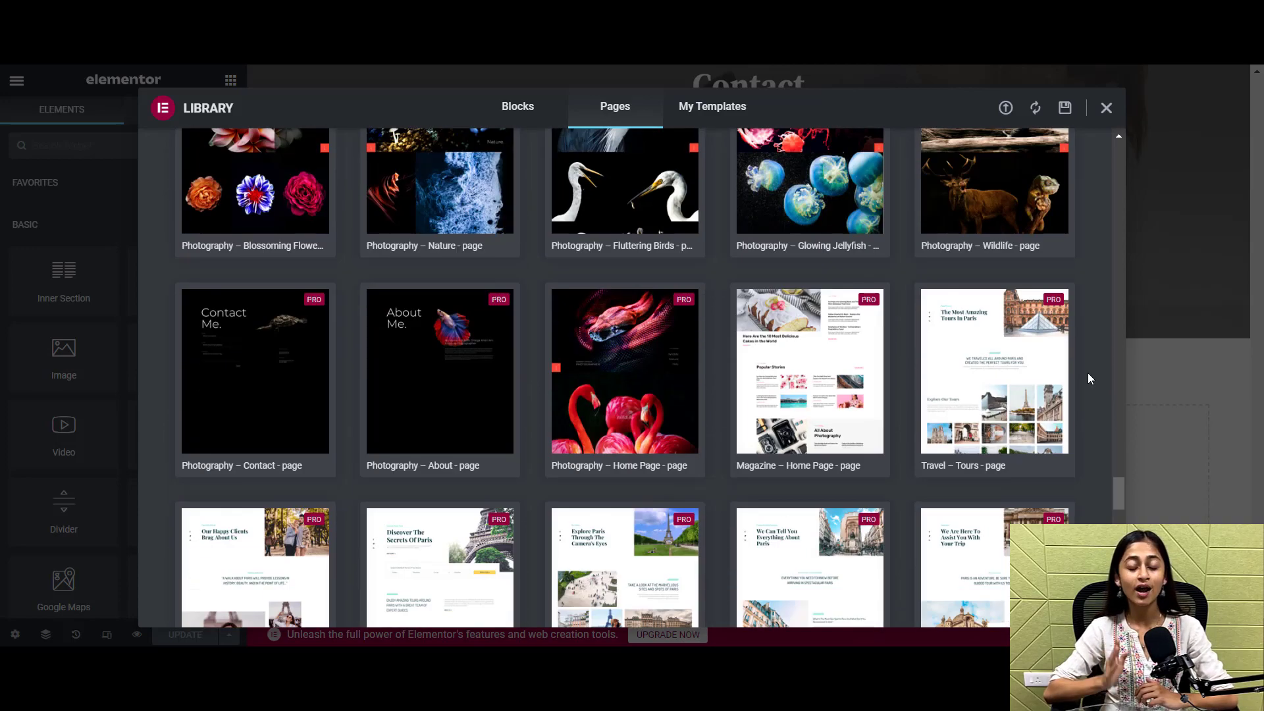
scroll(1089, 378, "down", 2)
scroll(1089, 377, "down", 2)
scroll(1090, 377, "down", 2)
scroll(1089, 377, "down", 2)
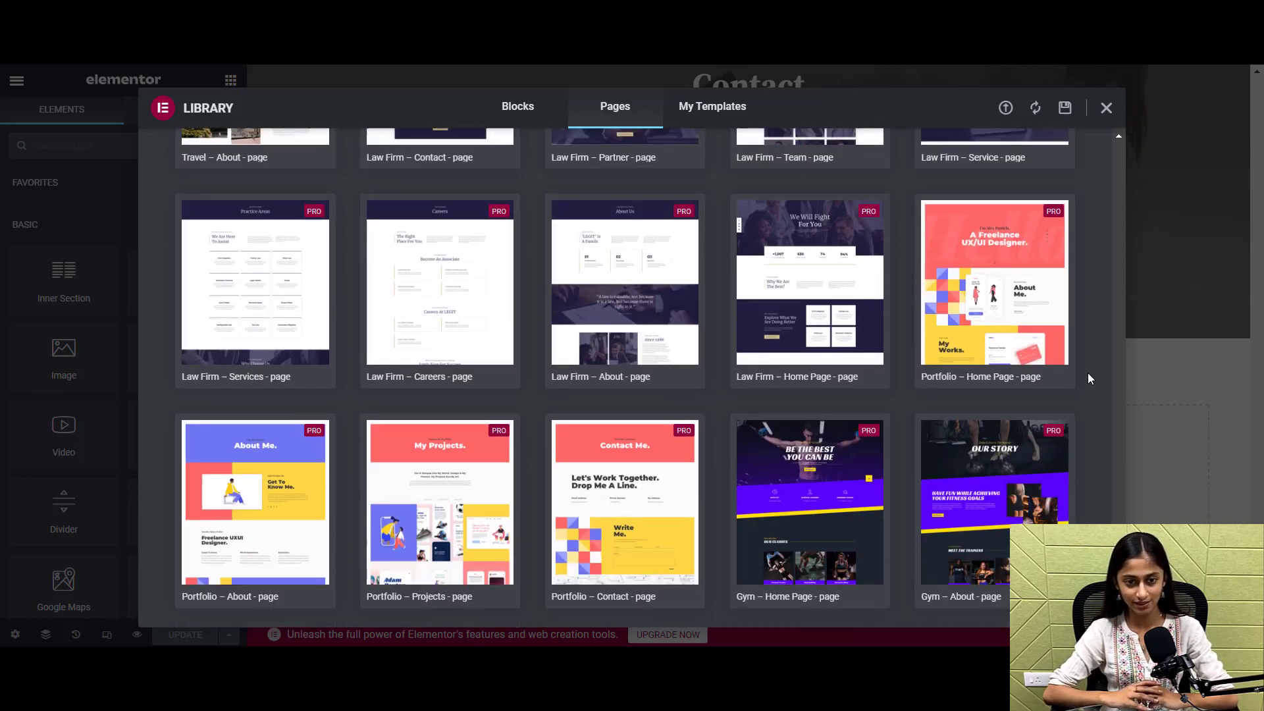
scroll(1089, 378, "down", 2)
scroll(1089, 378, "down", 2)
scroll(1089, 377, "down", 2)
scroll(1089, 378, "down", 2)
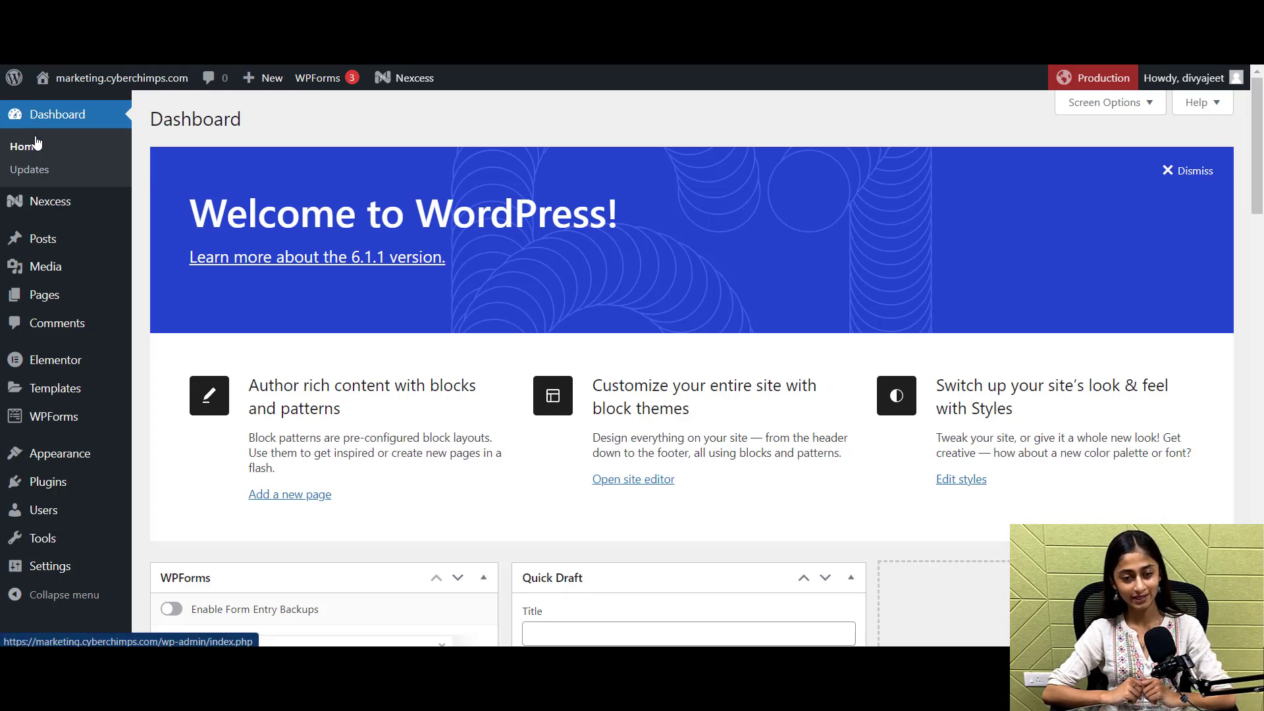
- Search Plugins > Add New for 'responsive starter templates', then install and activate it
left_click(49, 482)
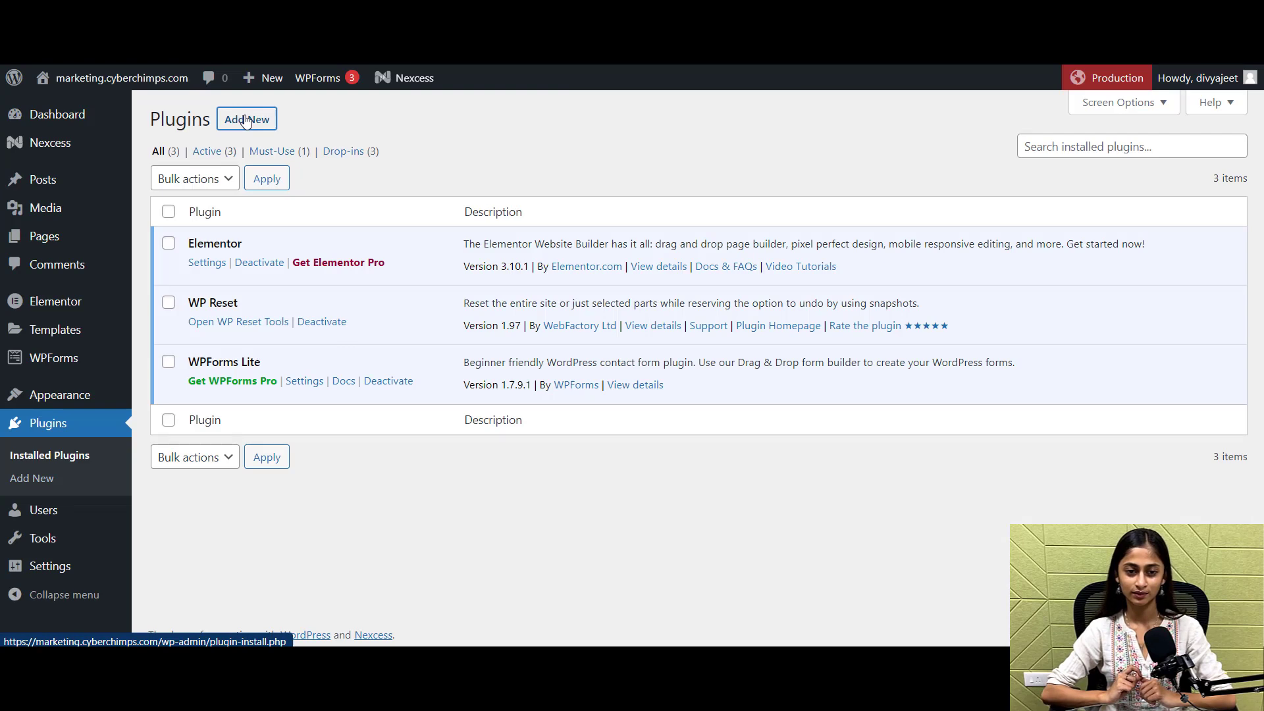
left_click(246, 120)
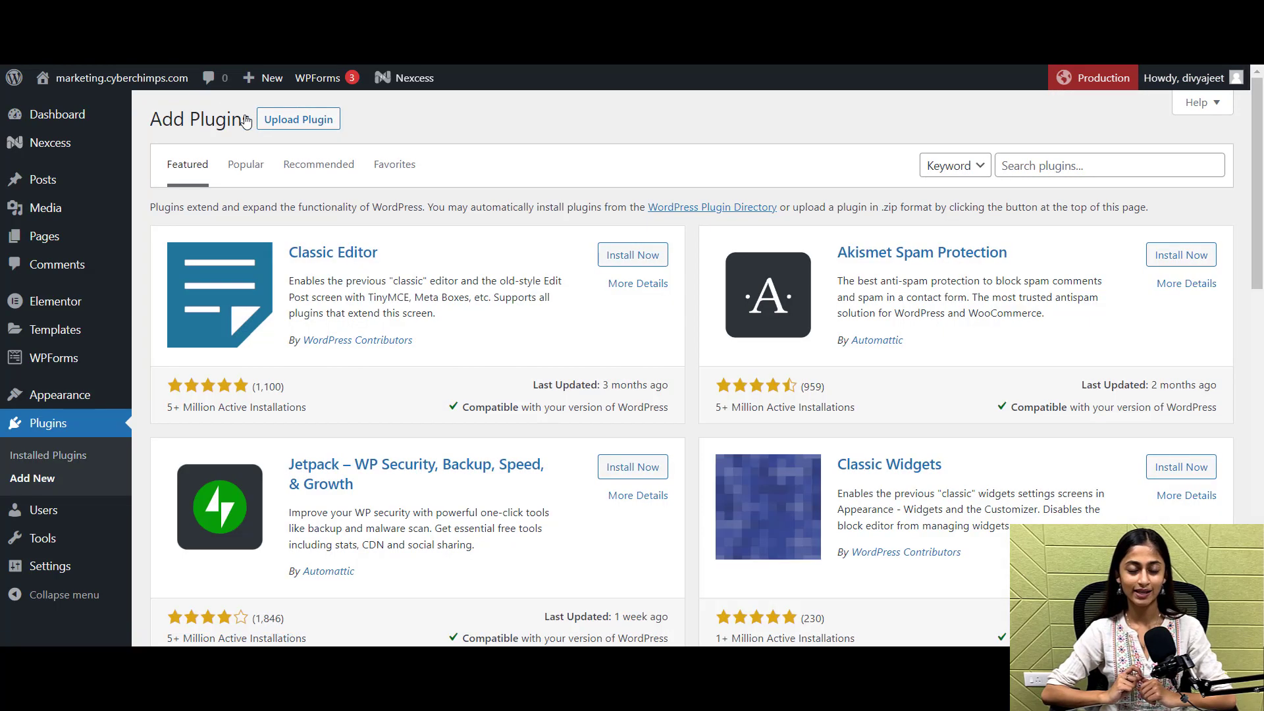
left_click(1115, 167)
type("re")
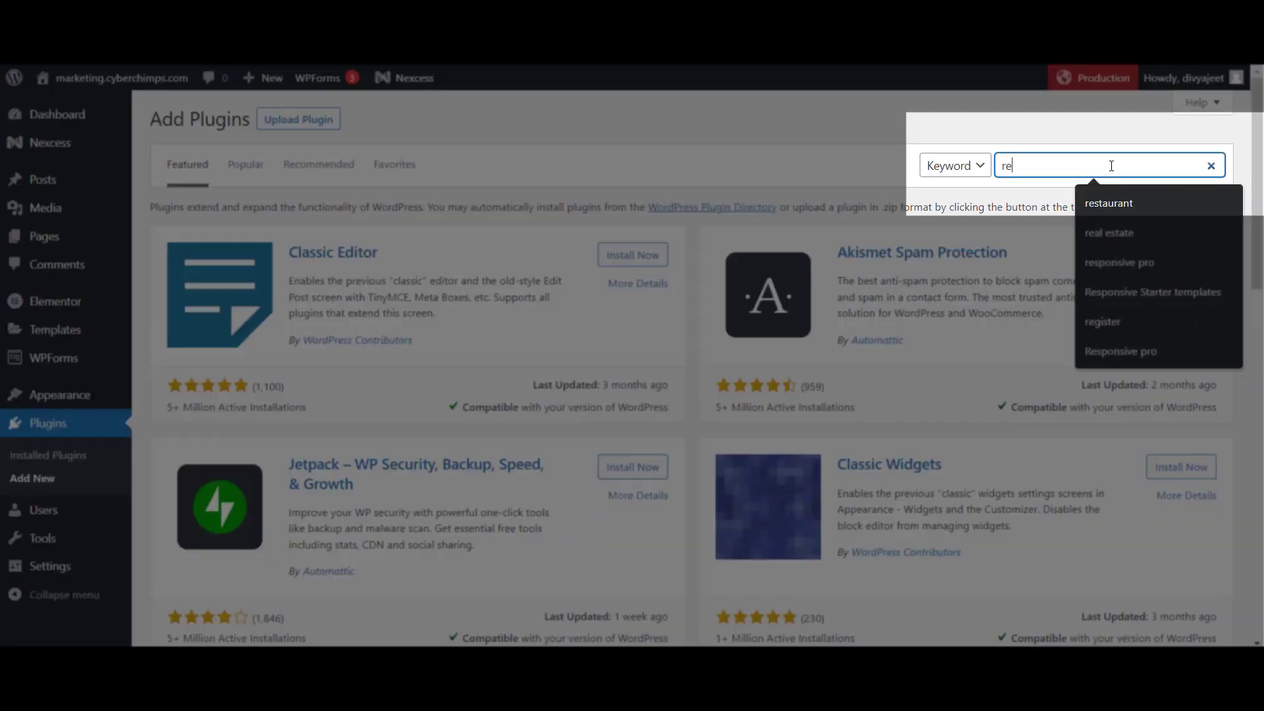
type("sponsive")
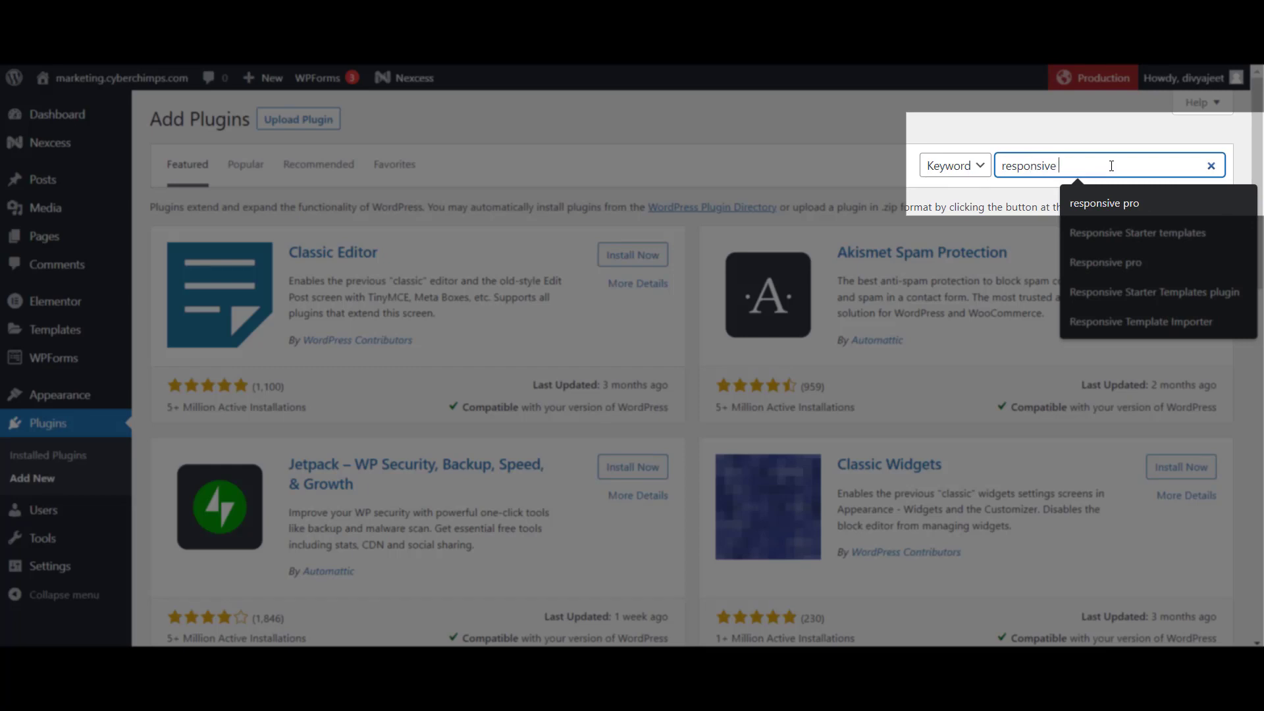
type(" starter templates")
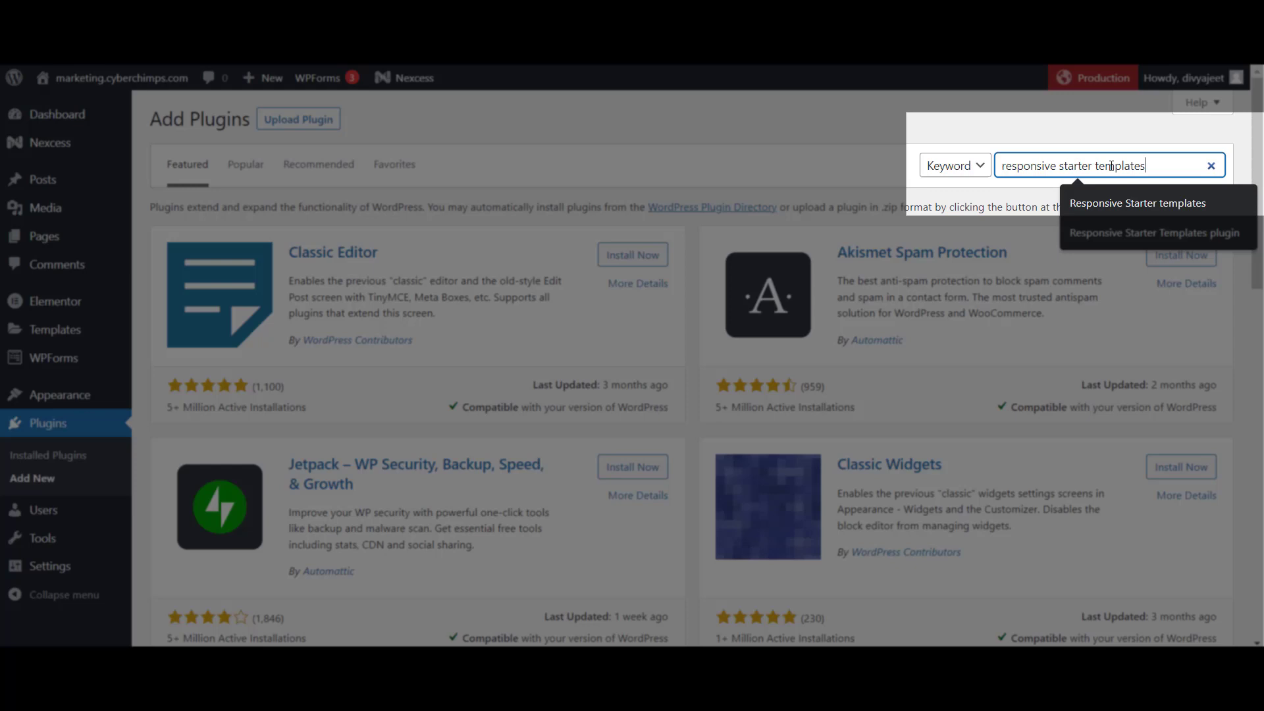
key("Return")
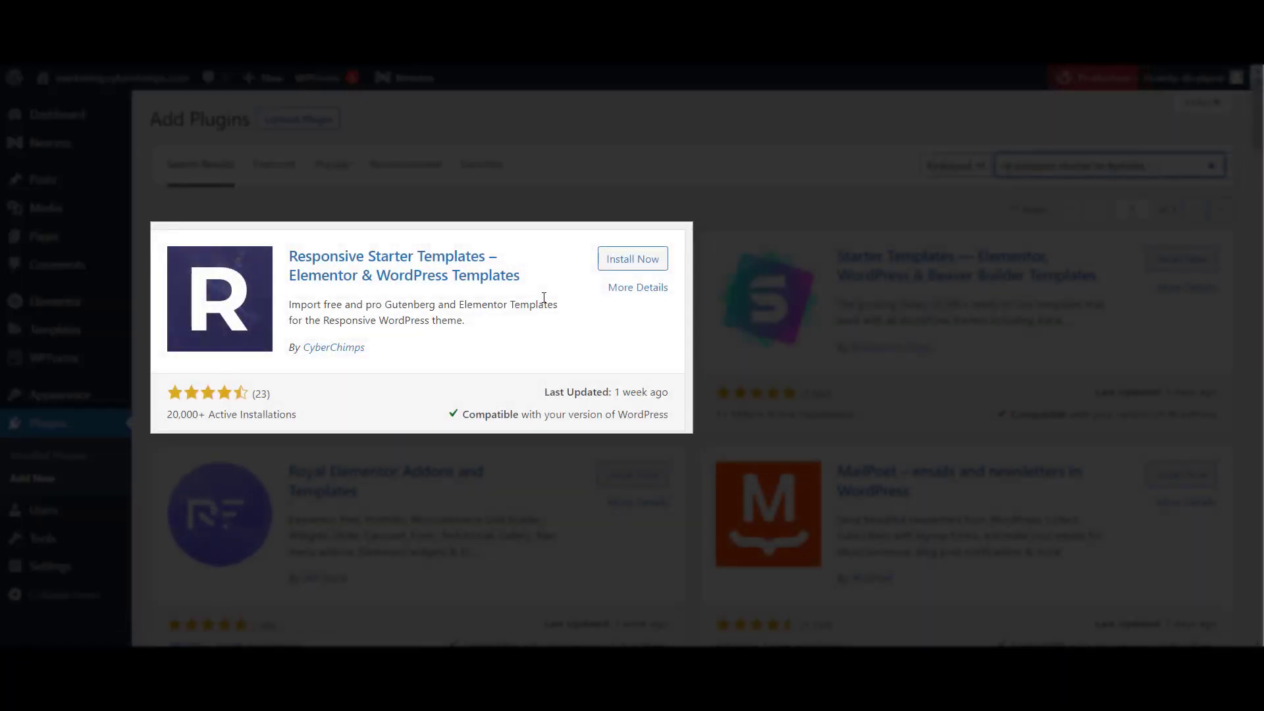
left_click(631, 259)
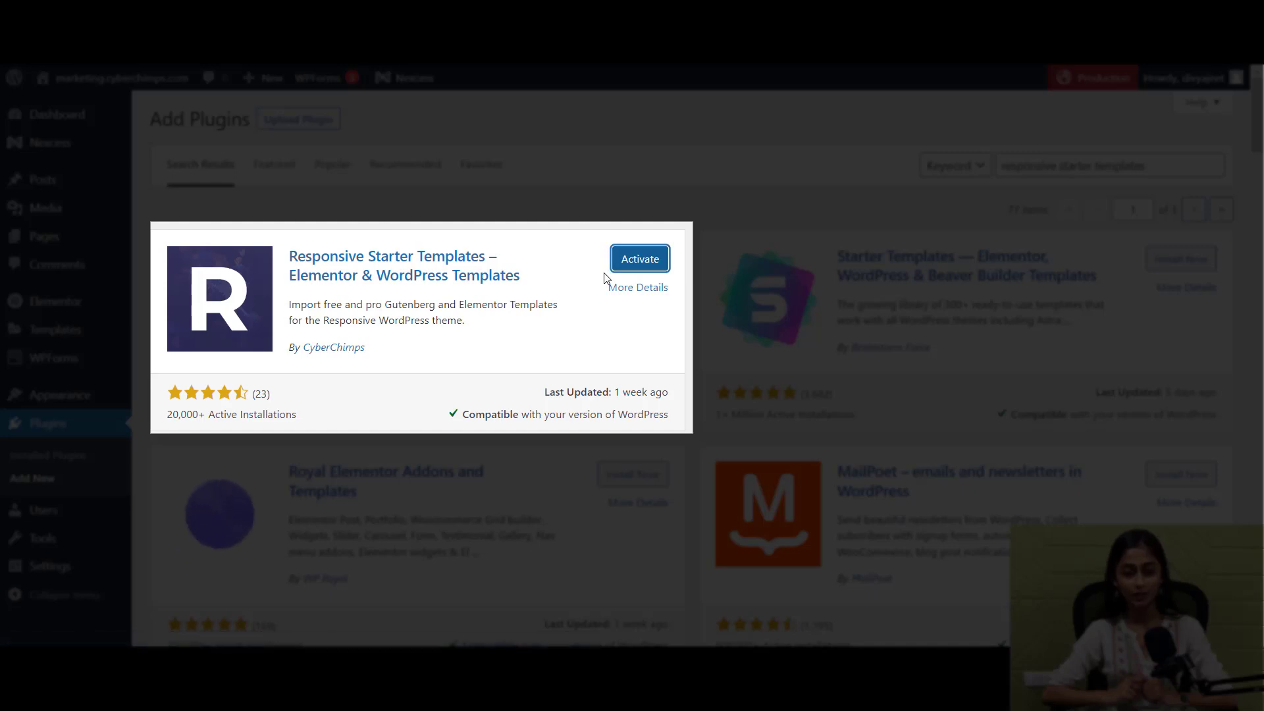
left_click(639, 260)
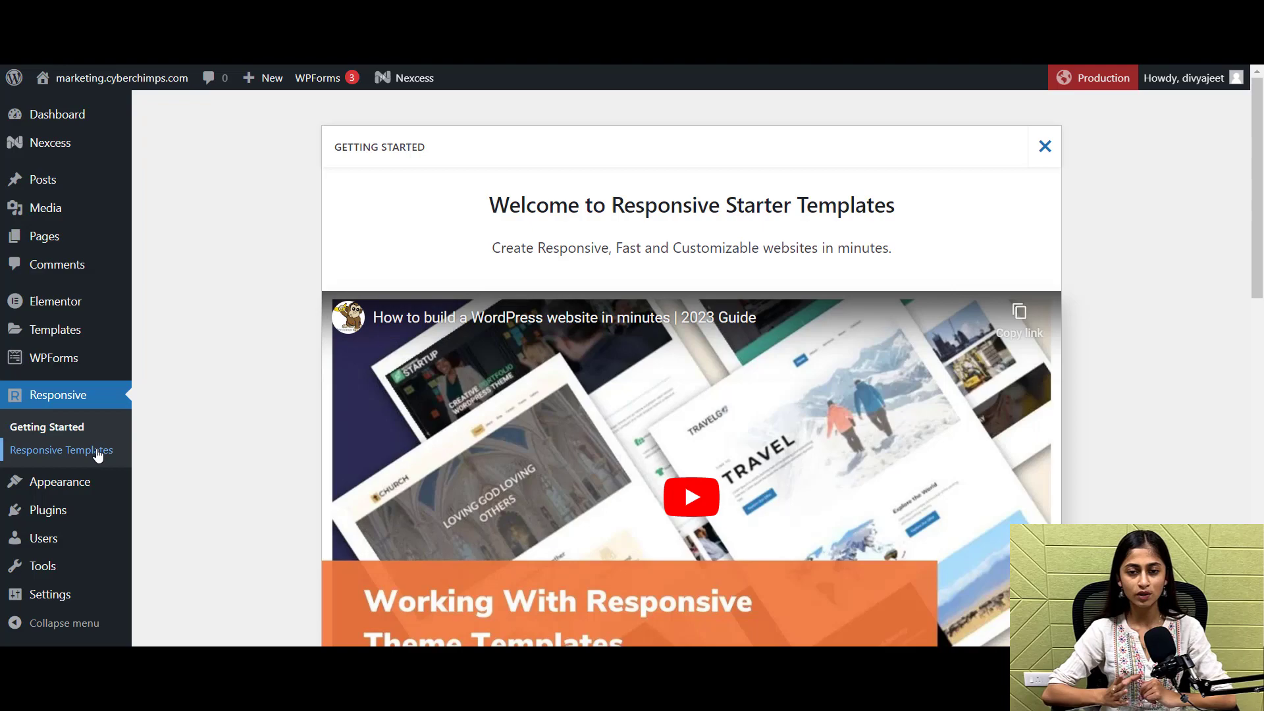
- Open the Responsive Starter Templates gallery, keep Elementor as builder, and filter to Free templates
left_click(61, 451)
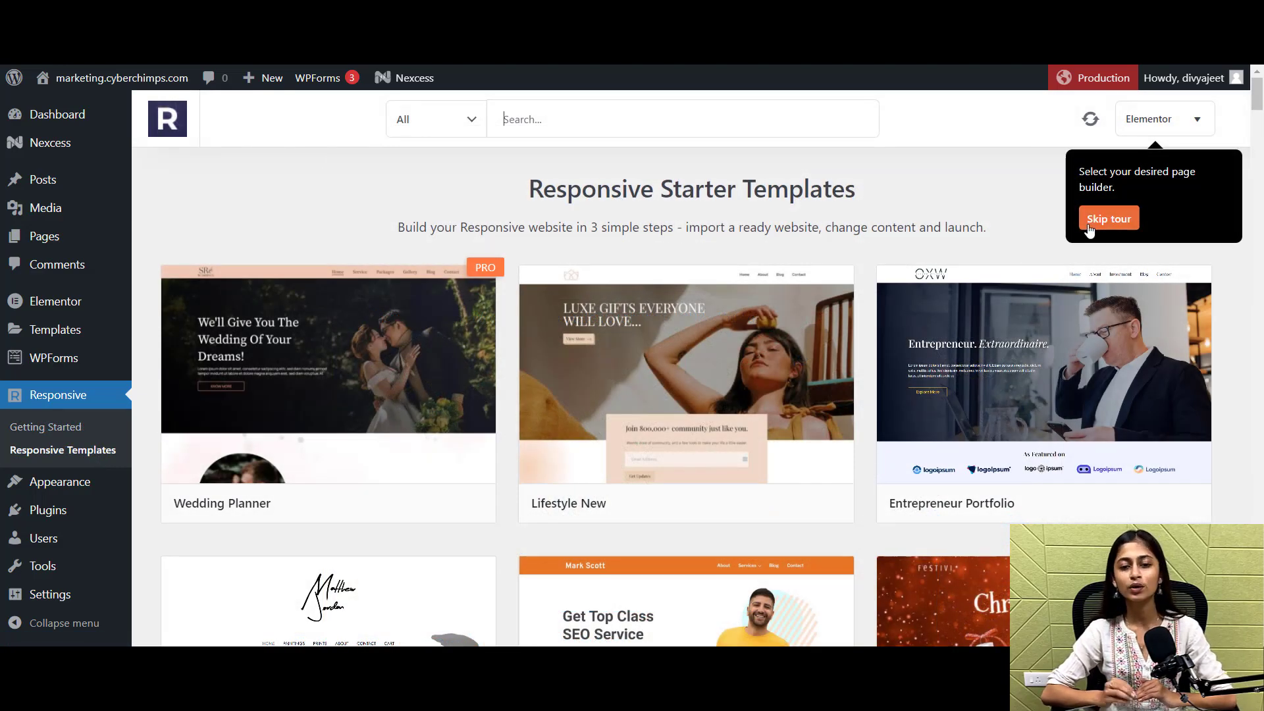
left_click(1105, 219)
left_click(1161, 120)
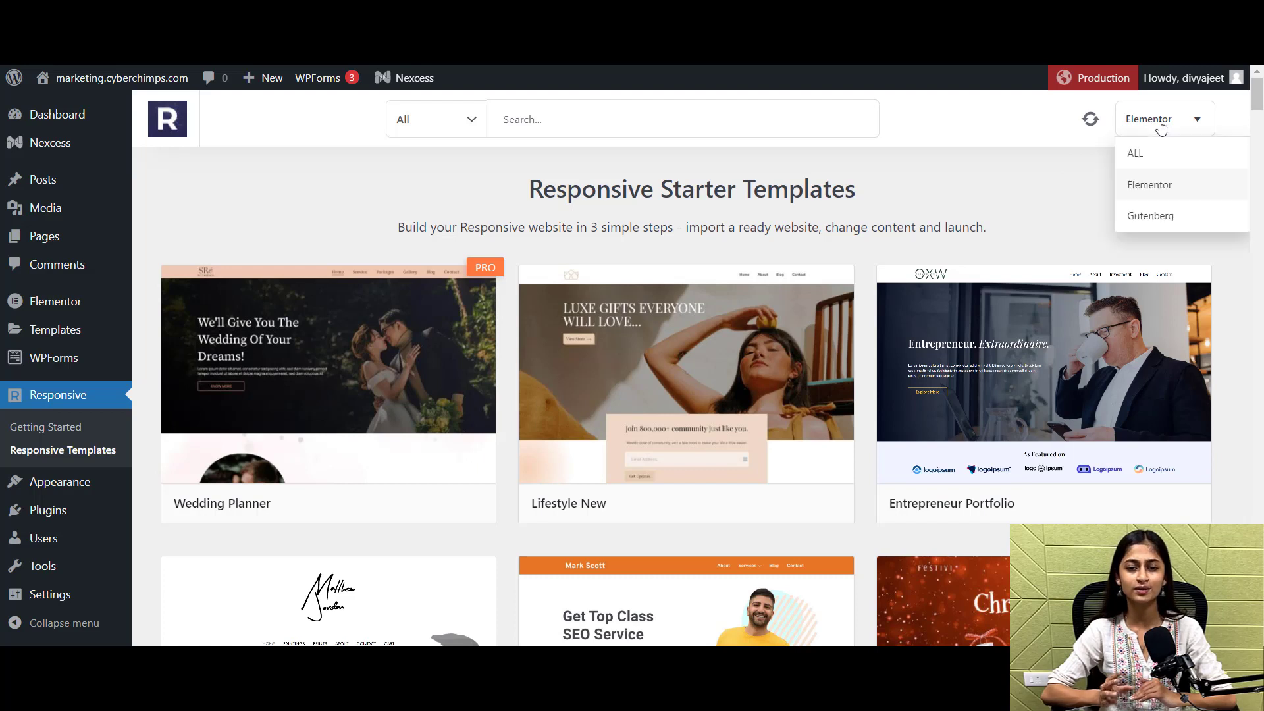
left_click(1143, 187)
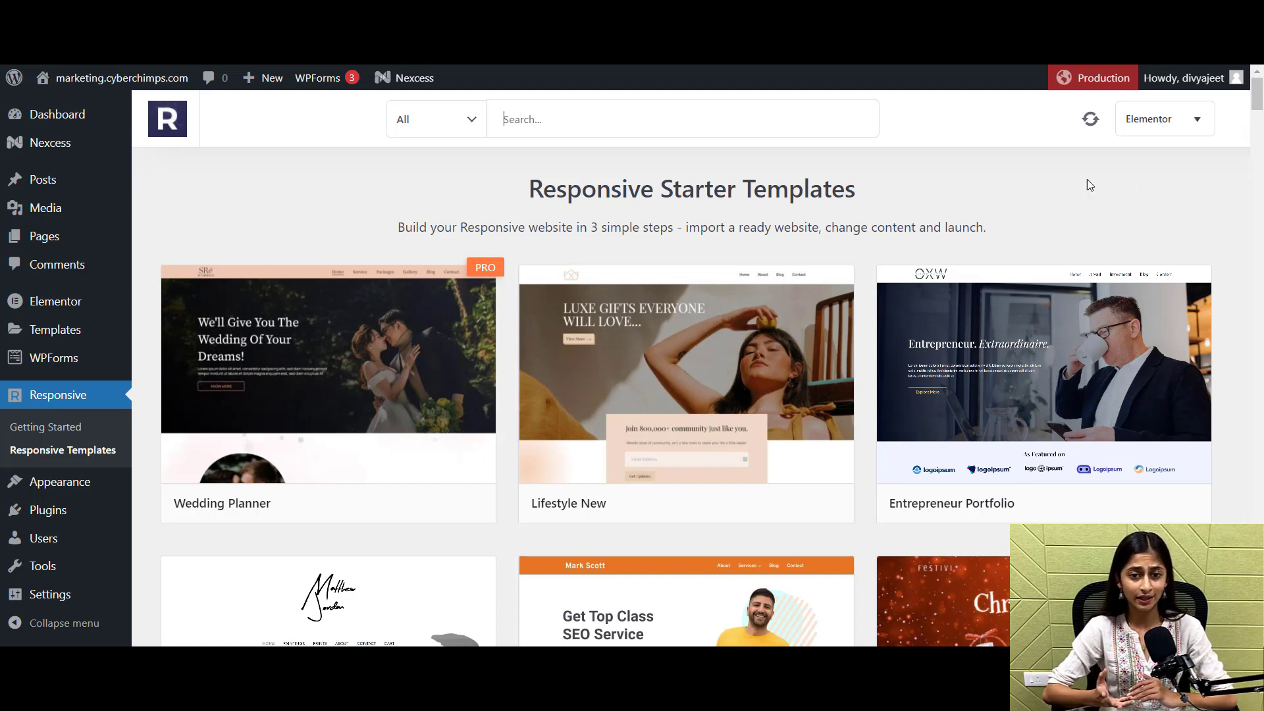
left_click(429, 123)
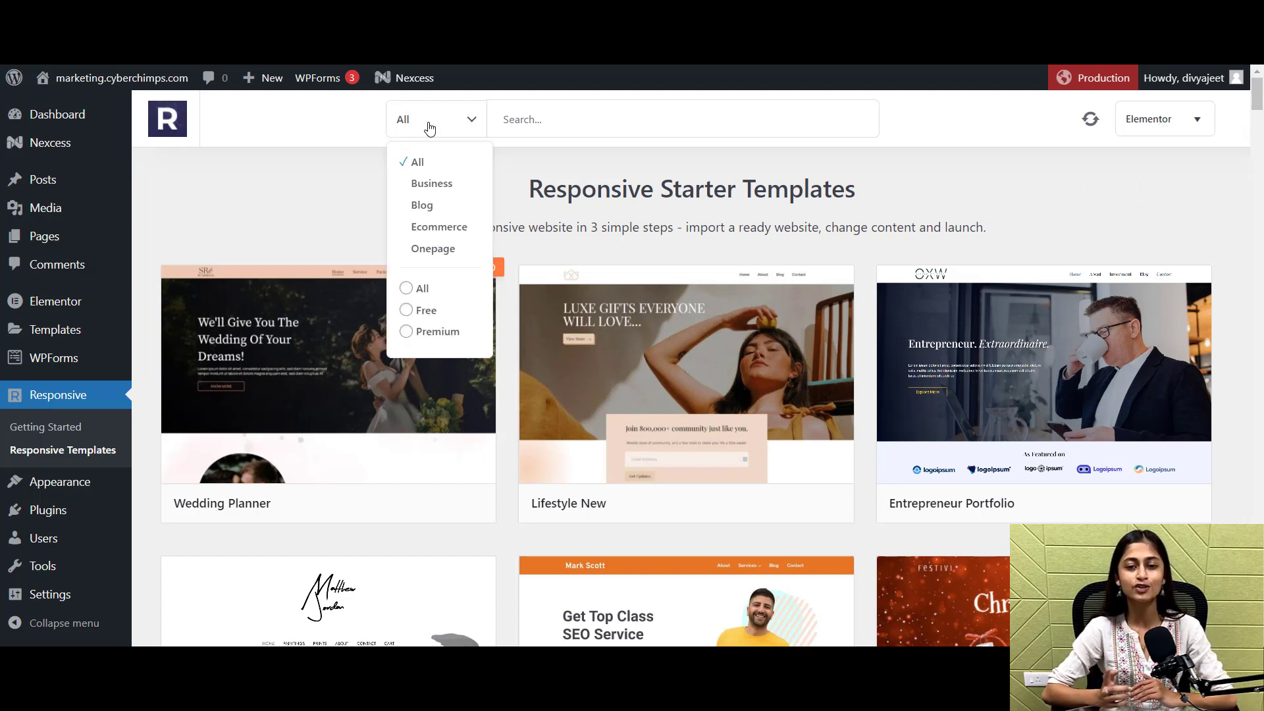
left_click(405, 311)
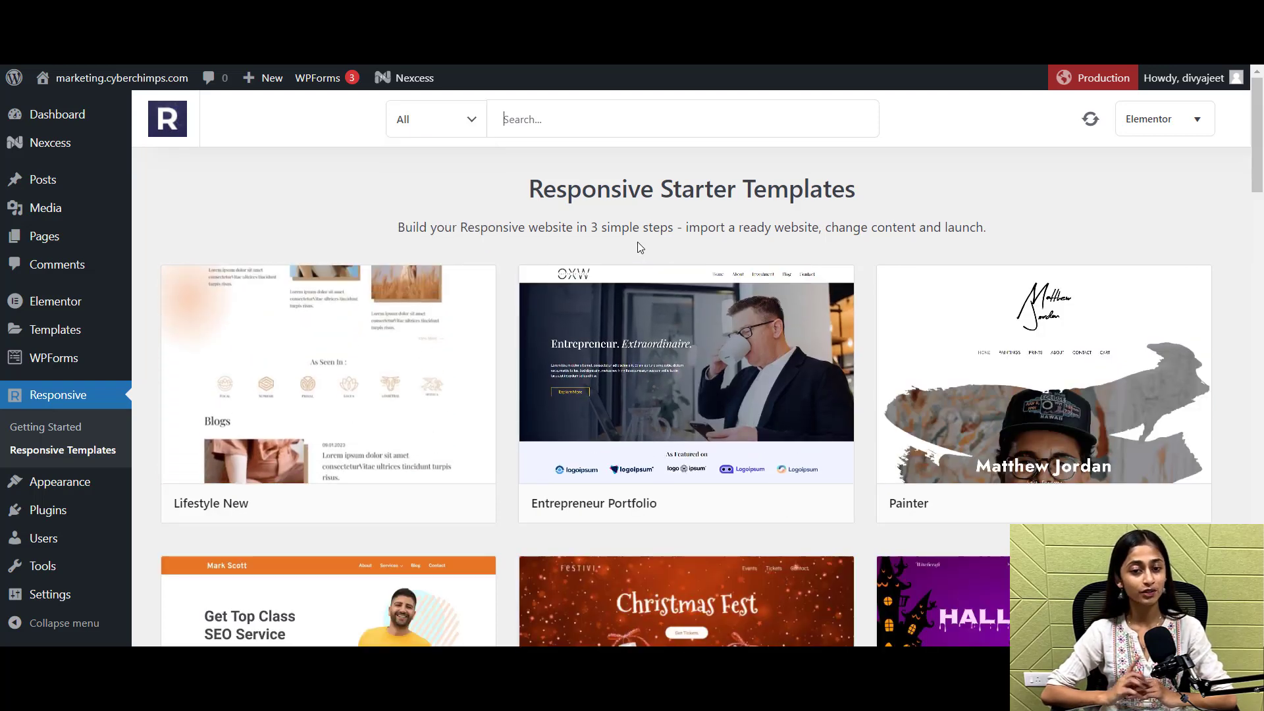
scroll(633, 355, "down", 5)
scroll(791, 296, "down", 3)
scroll(884, 239, "down", 5)
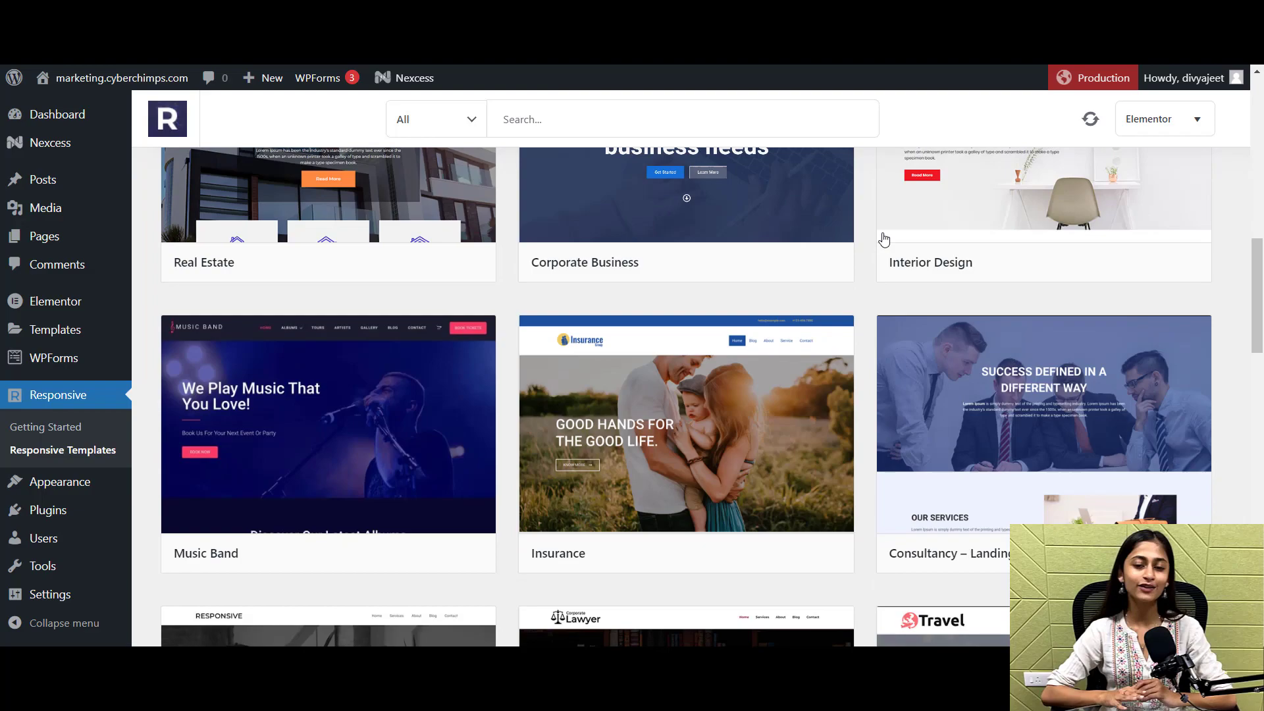
scroll(884, 239, "down", 4)
scroll(884, 239, "down", 4)
scroll(884, 240, "down", 4)
scroll(884, 240, "down", 5)
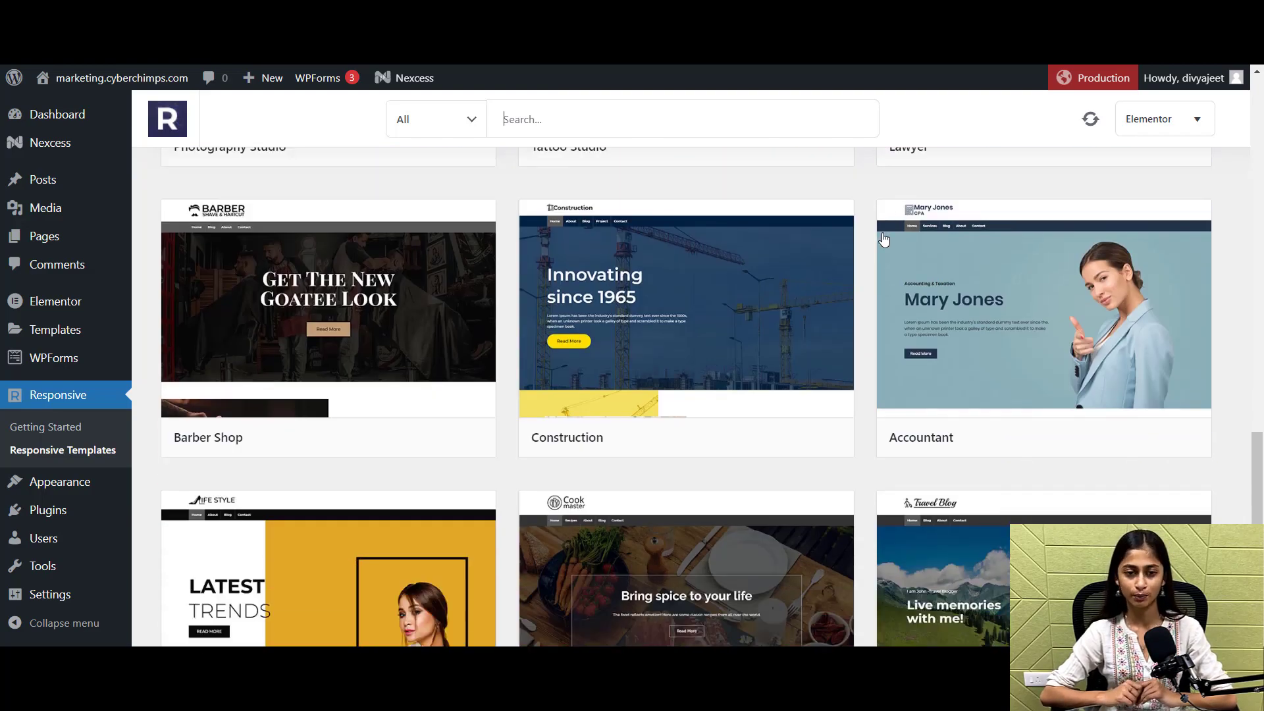
scroll(884, 240, "down", 5)
scroll(884, 239, "down", 2)
scroll(884, 239, "up", 4)
scroll(884, 239, "up", 4)
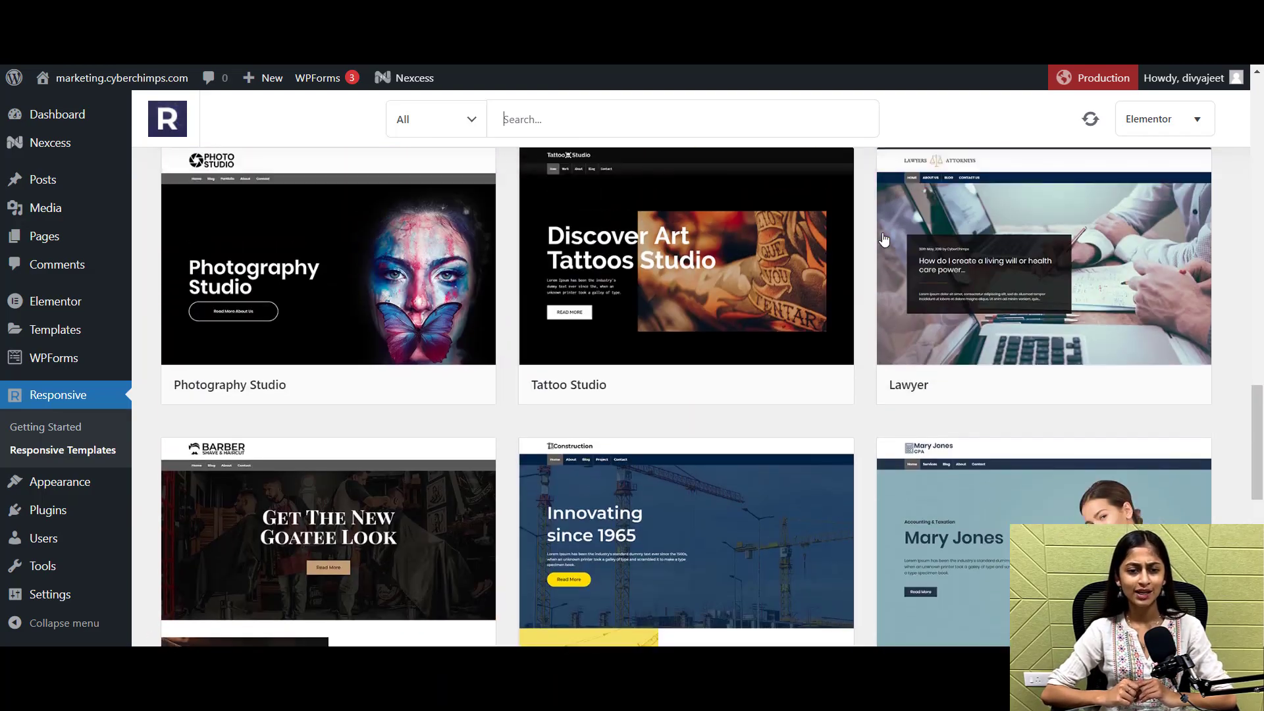
scroll(884, 239, "up", 4)
scroll(883, 240, "up", 4)
scroll(884, 239, "up", 4)
scroll(883, 239, "up", 4)
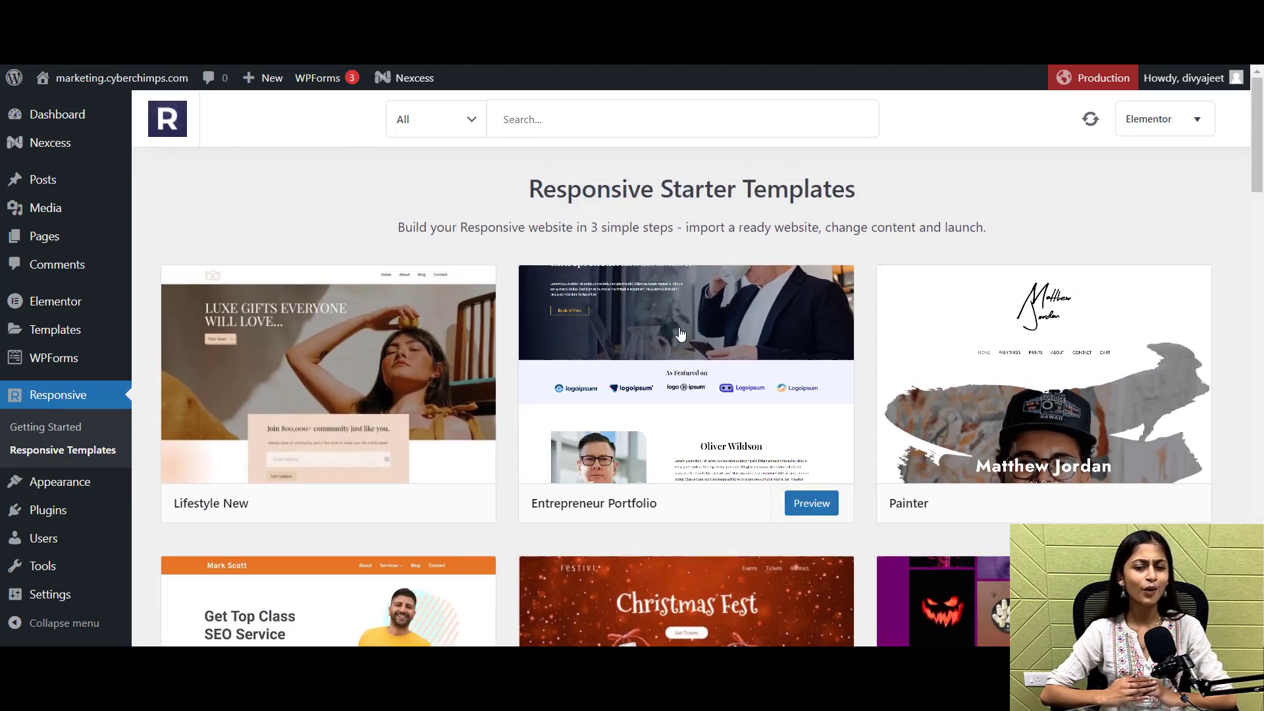
mouse_move(685, 374)
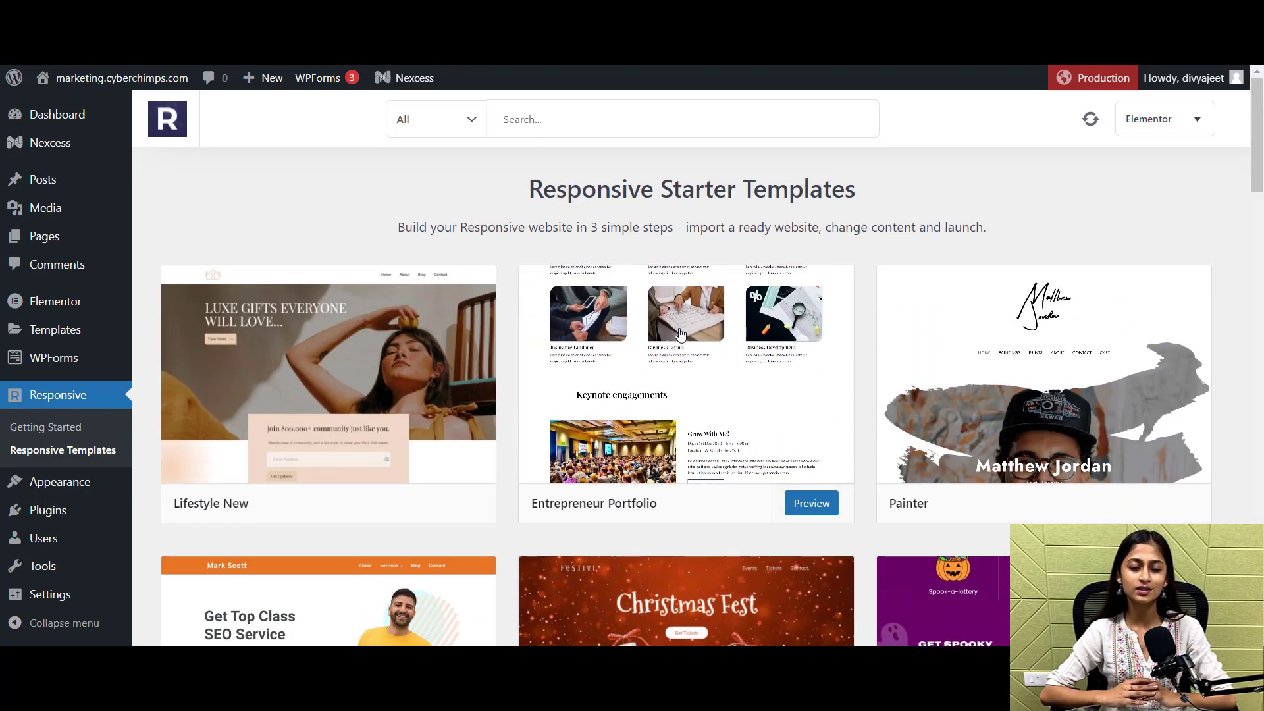
- Open the live preview of the Entrepreneur Portfolio template
left_click(681, 336)
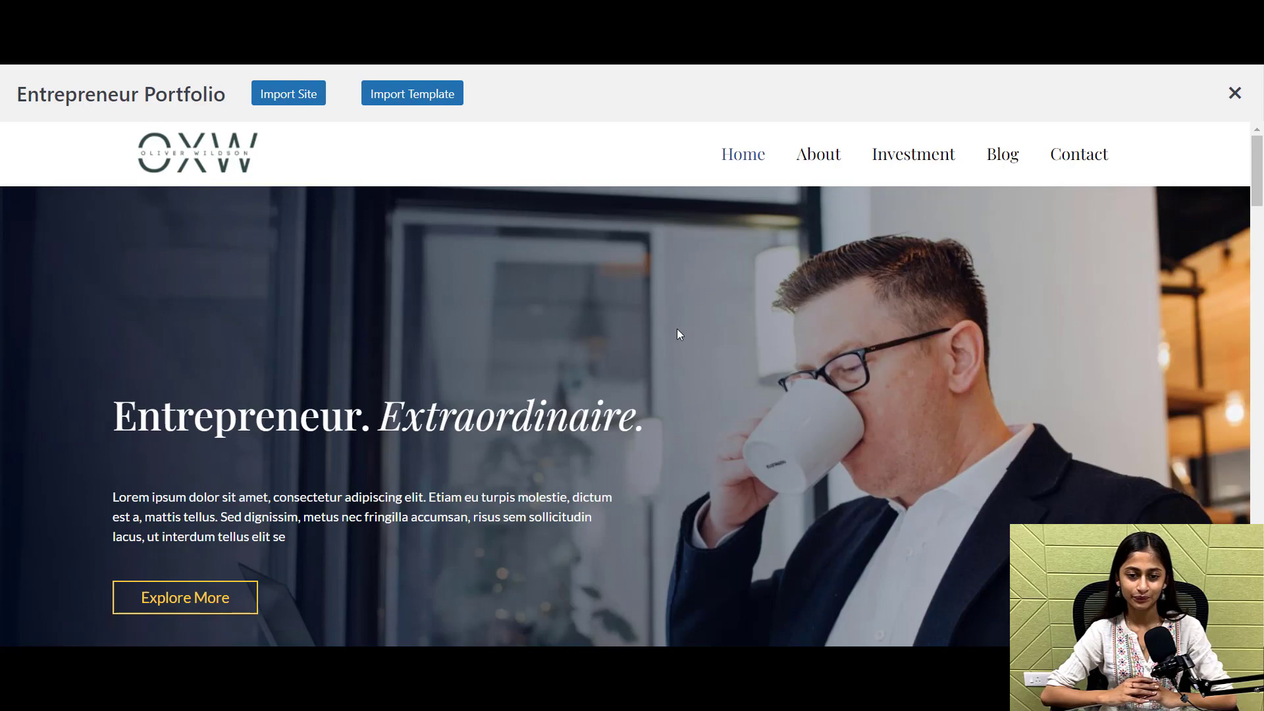
scroll(679, 329, "down", 3)
scroll(678, 329, "down", 4)
scroll(679, 329, "down", 4)
scroll(678, 334, "down", 5)
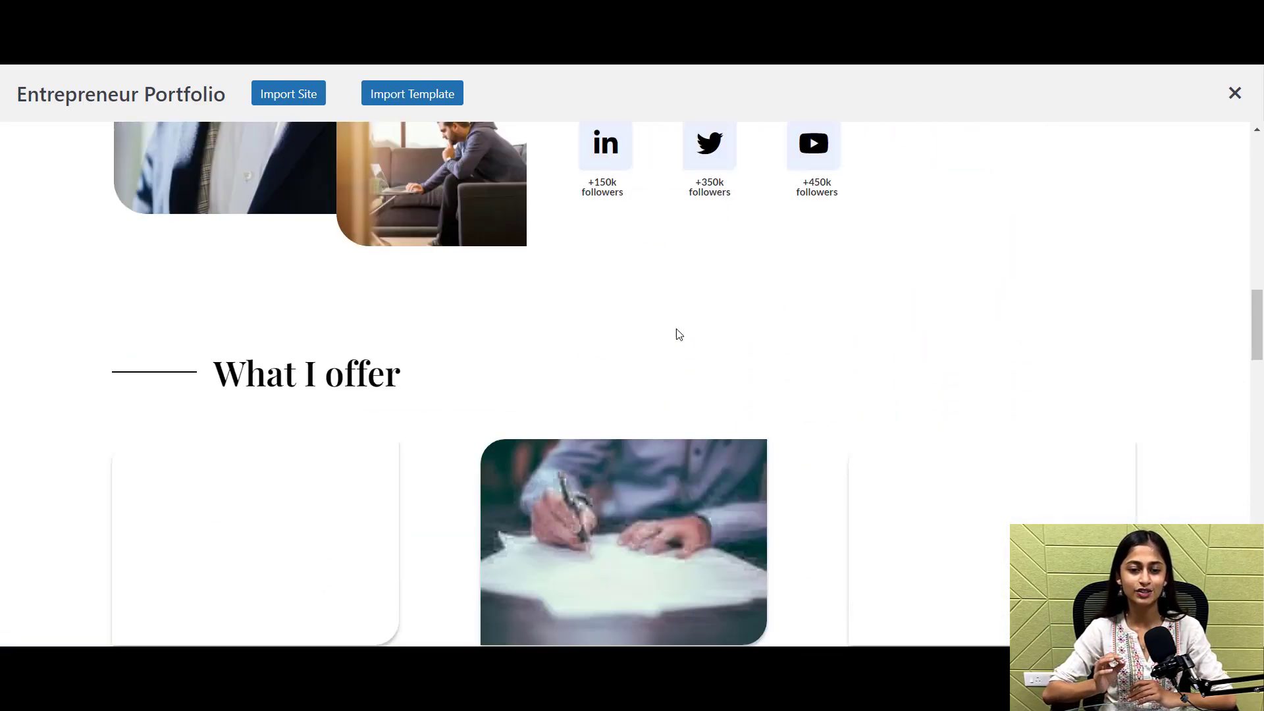
scroll(678, 334, "down", 4)
scroll(678, 334, "down", 4)
scroll(678, 334, "down", 4)
scroll(676, 333, "down", 5)
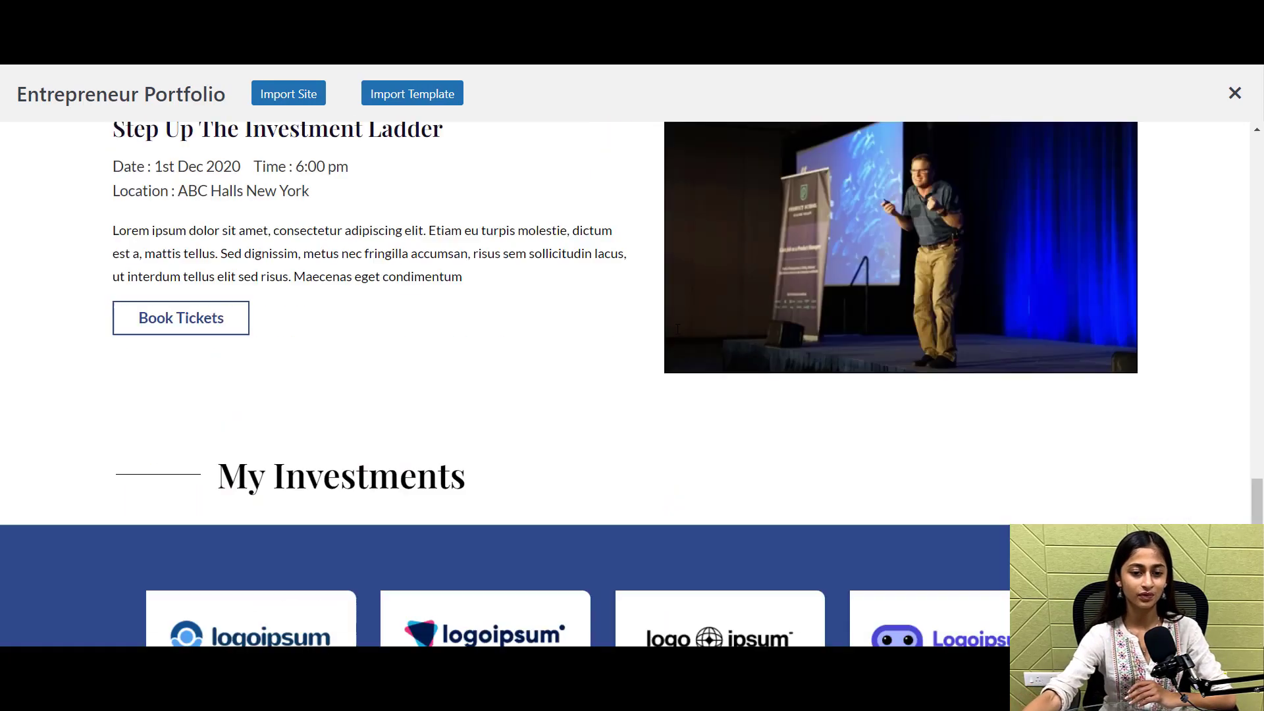
scroll(676, 333, "down", 5)
scroll(677, 333, "down", 5)
scroll(677, 333, "down", 5)
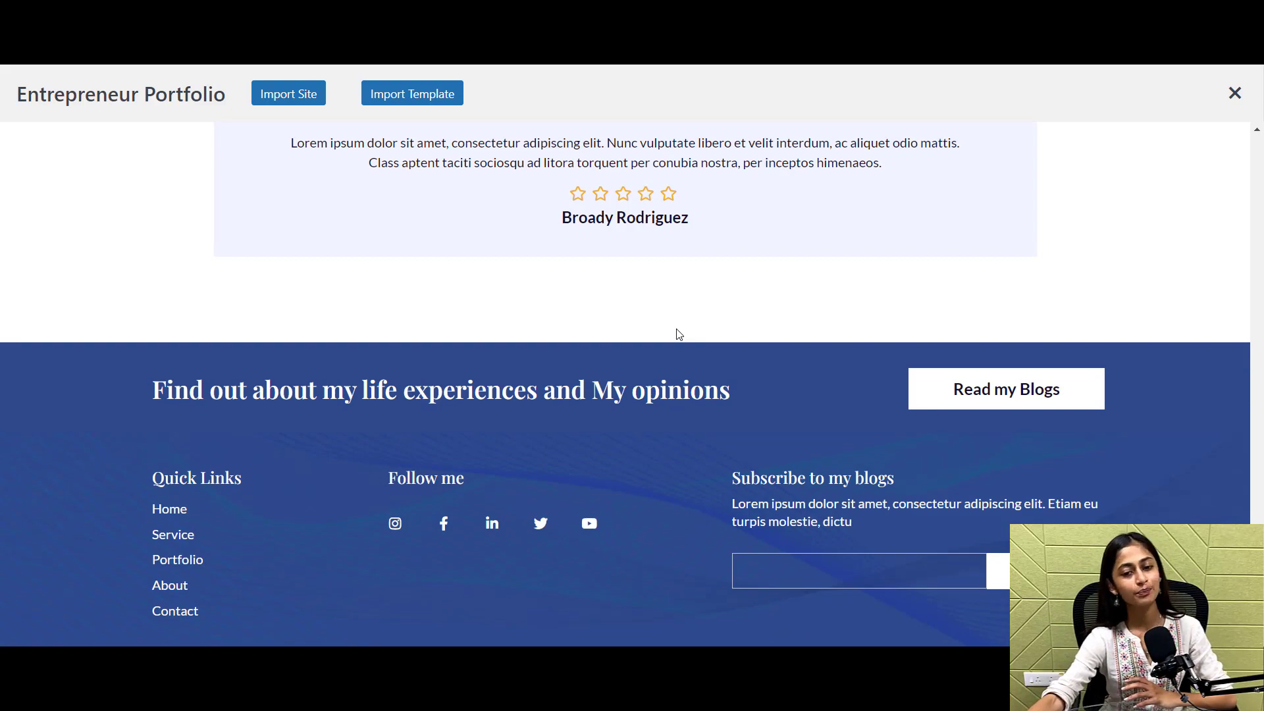
scroll(679, 333, "up", 4)
scroll(679, 334, "up", 5)
scroll(678, 335, "up", 5)
scroll(679, 334, "up", 4)
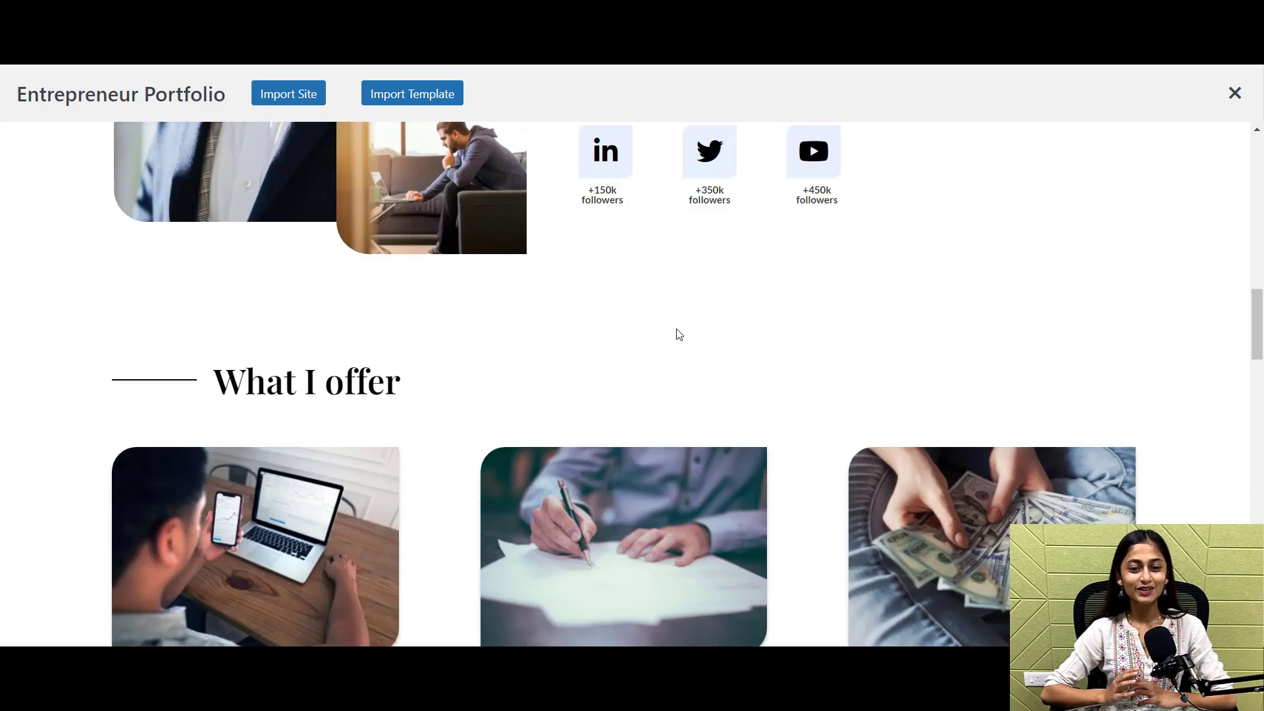
scroll(678, 334, "up", 5)
scroll(678, 333, "up", 5)
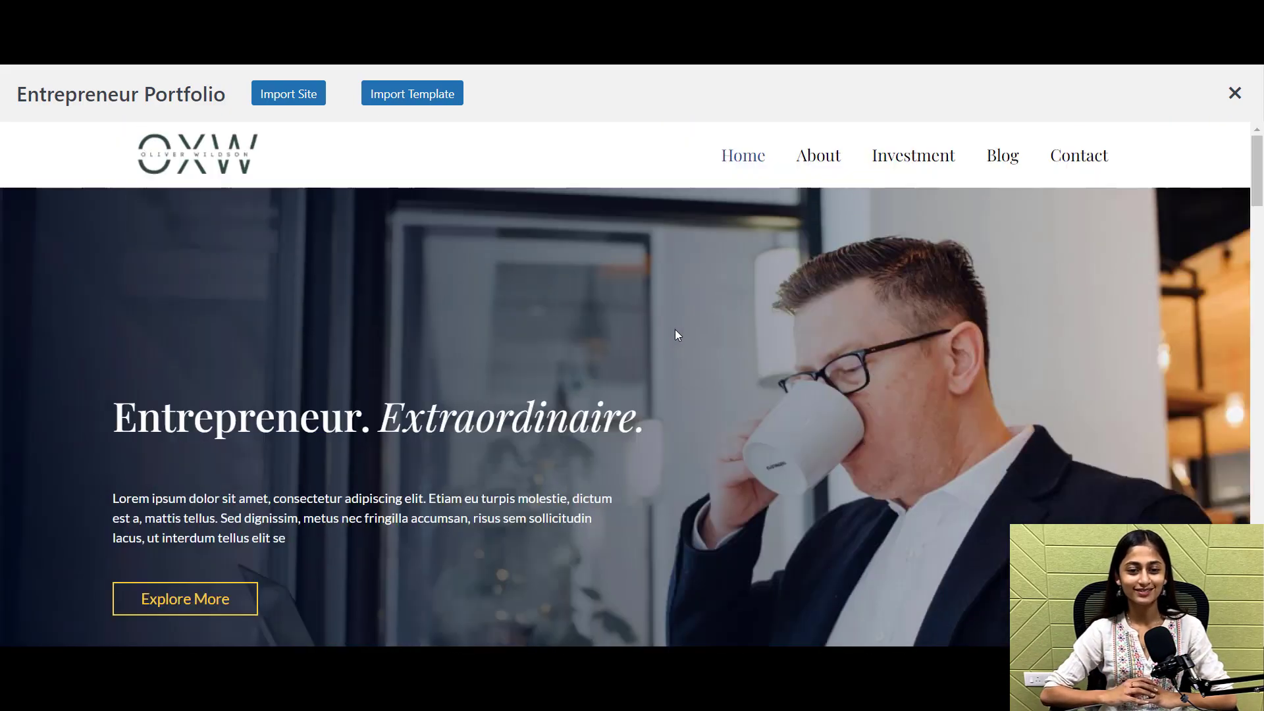
- Import the Entrepreneur Portfolio site, keeping all import options checked
left_click(274, 100)
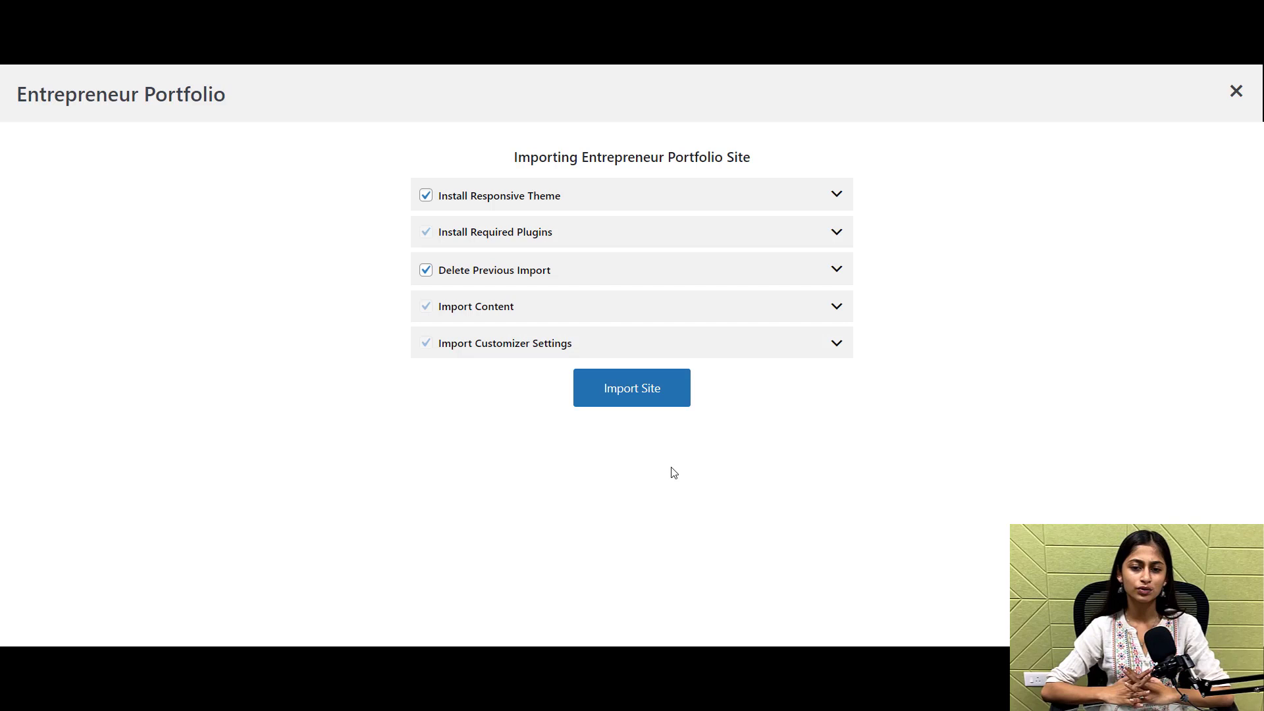
left_click(657, 395)
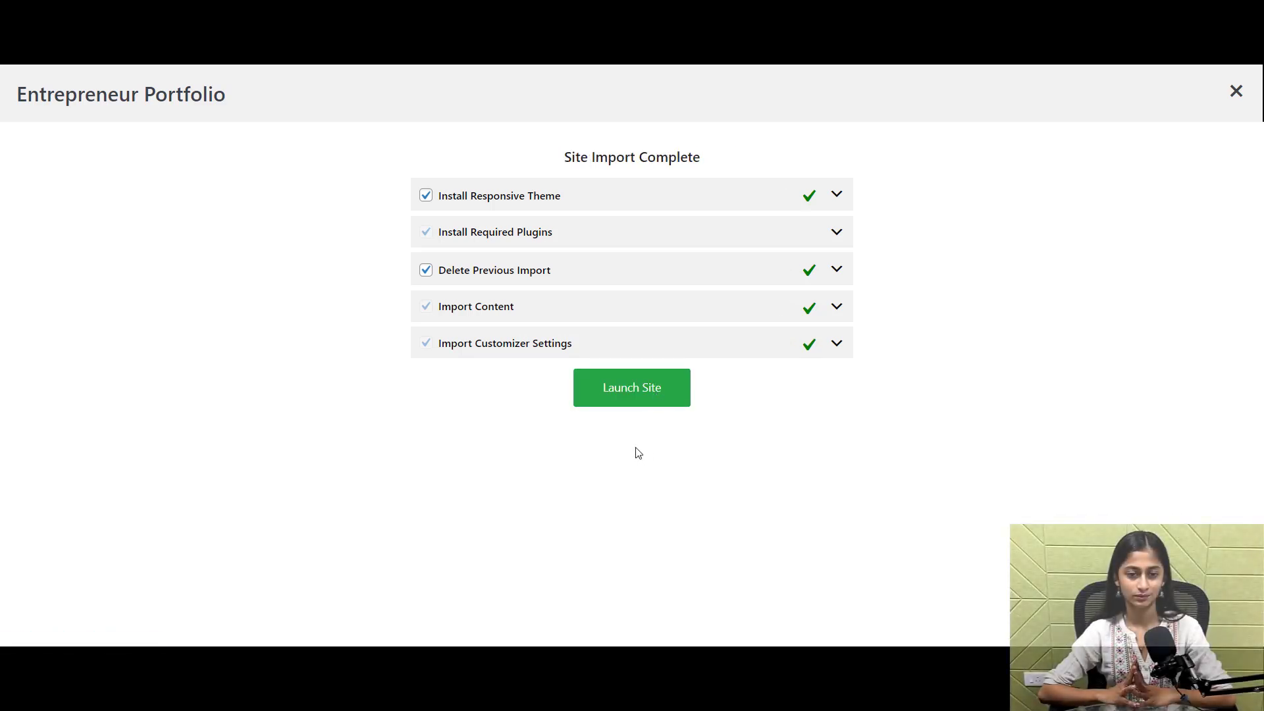
- Launch the imported Entrepreneur Portfolio site after all import steps complete
left_click(631, 405)
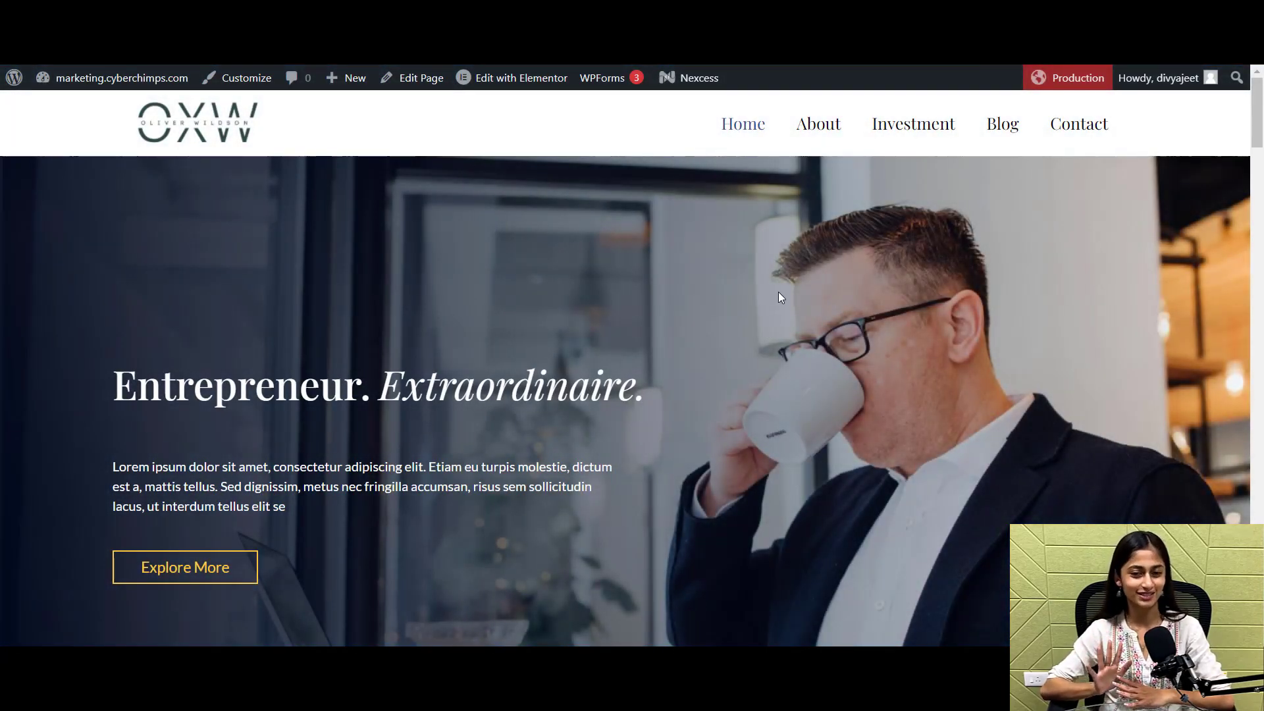
scroll(778, 292, "down", 2)
scroll(778, 291, "down", 3)
scroll(778, 291, "down", 3)
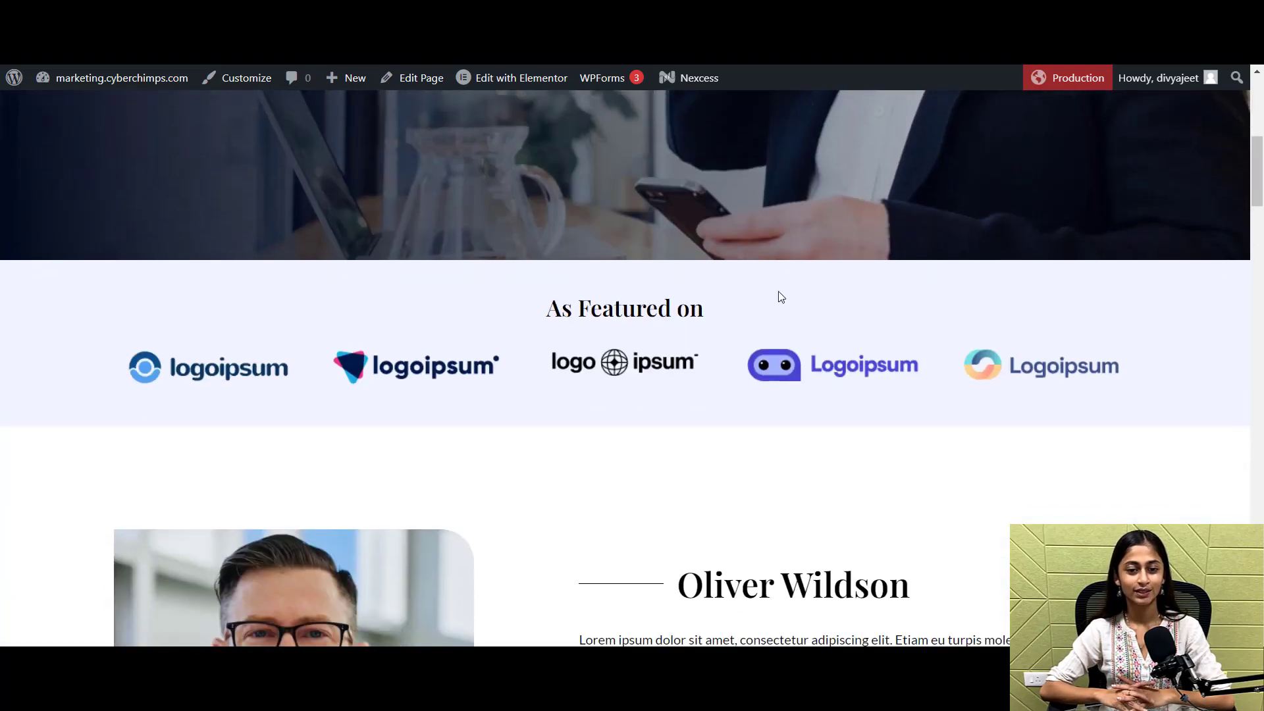
scroll(778, 291, "down", 3)
scroll(779, 291, "down", 3)
scroll(778, 297, "down", 3)
scroll(778, 297, "down", 3)
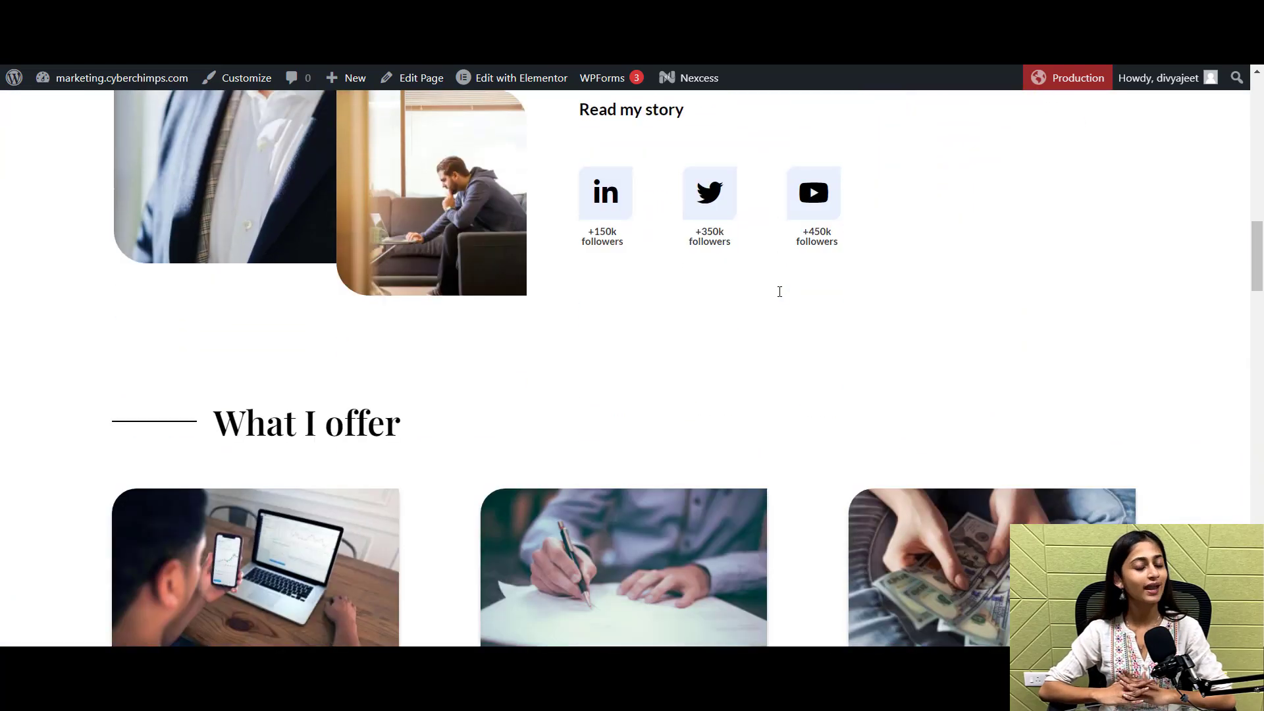
scroll(778, 296, "down", 3)
scroll(778, 297, "down", 3)
scroll(778, 296, "down", 3)
scroll(779, 297, "down", 3)
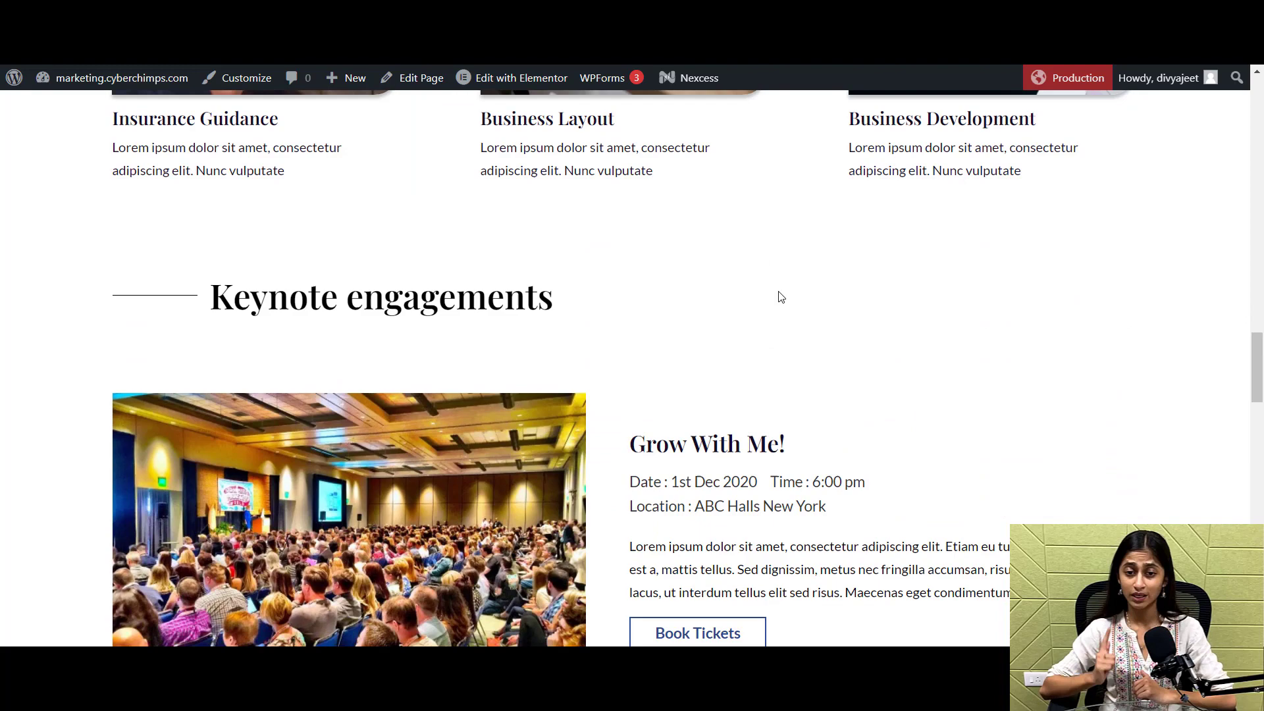
scroll(778, 296, "down", 3)
scroll(778, 296, "down", 3)
scroll(778, 297, "down", 3)
scroll(779, 296, "down", 3)
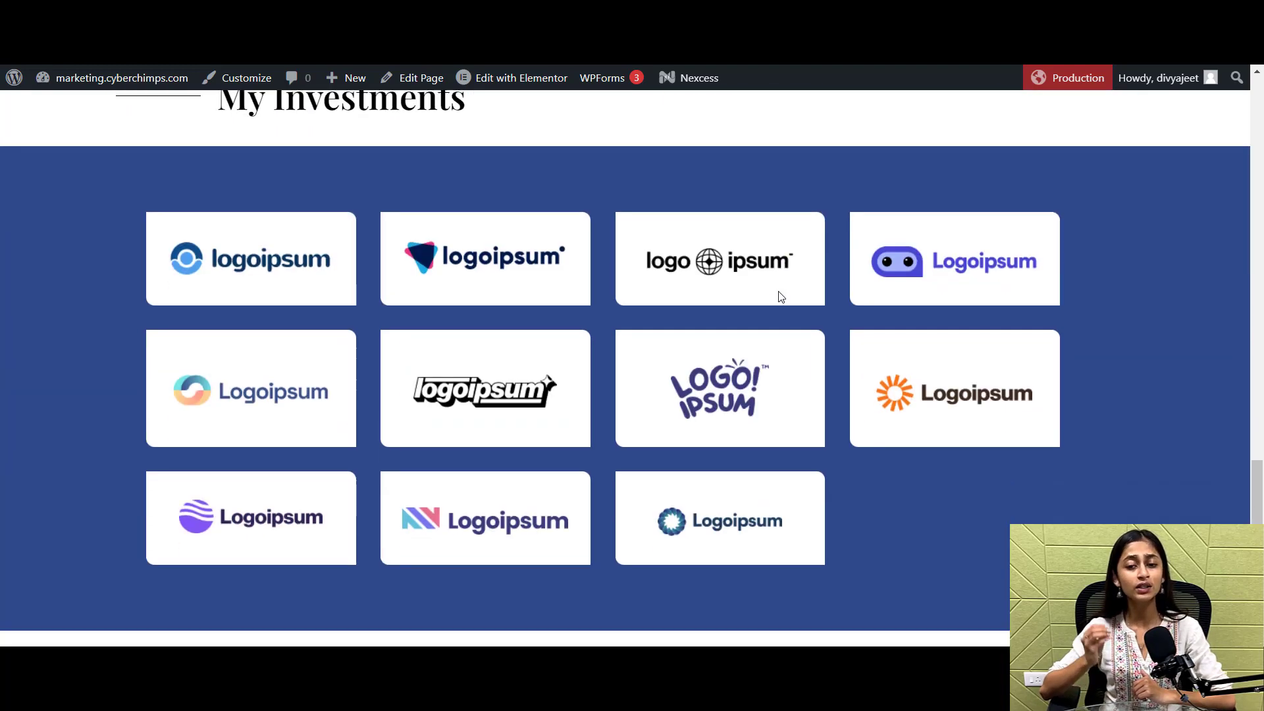
scroll(778, 297, "down", 3)
scroll(778, 296, "down", 3)
scroll(778, 296, "down", 5)
scroll(778, 297, "down", 3)
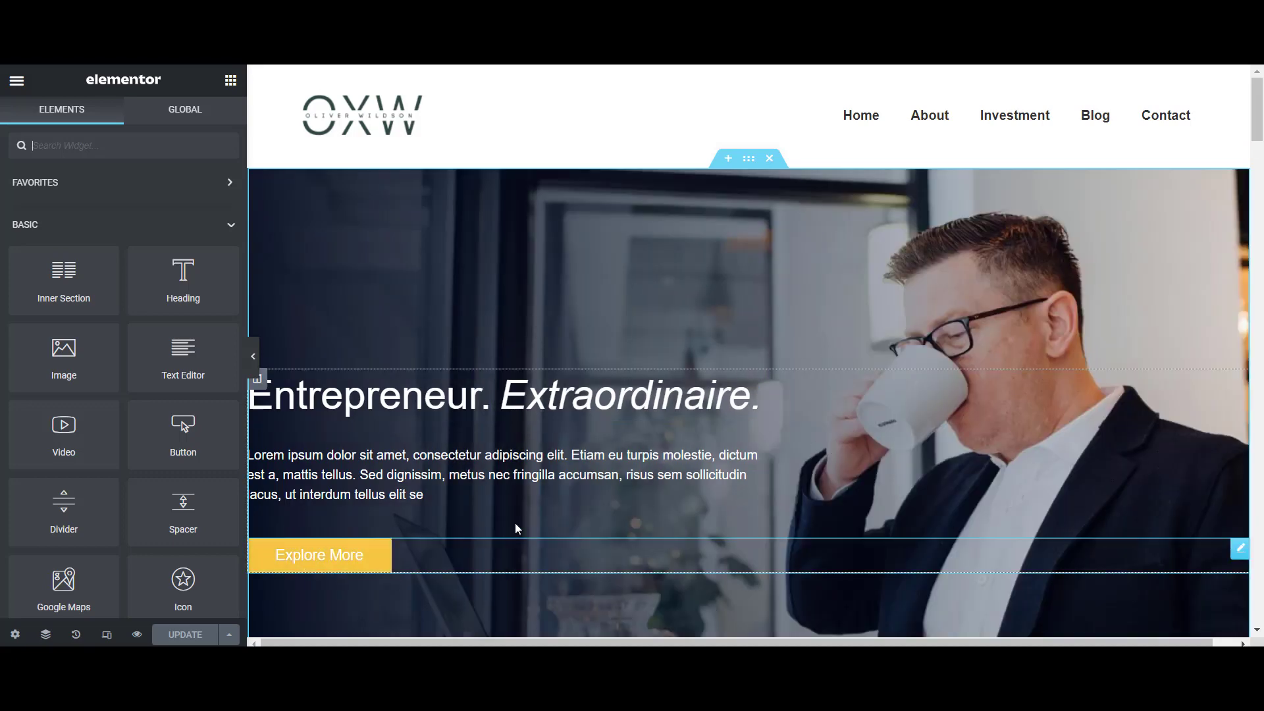
scroll(515, 528, "down", 5)
scroll(787, 414, "down", 5)
scroll(795, 412, "down", 4)
scroll(855, 471, "down", 5)
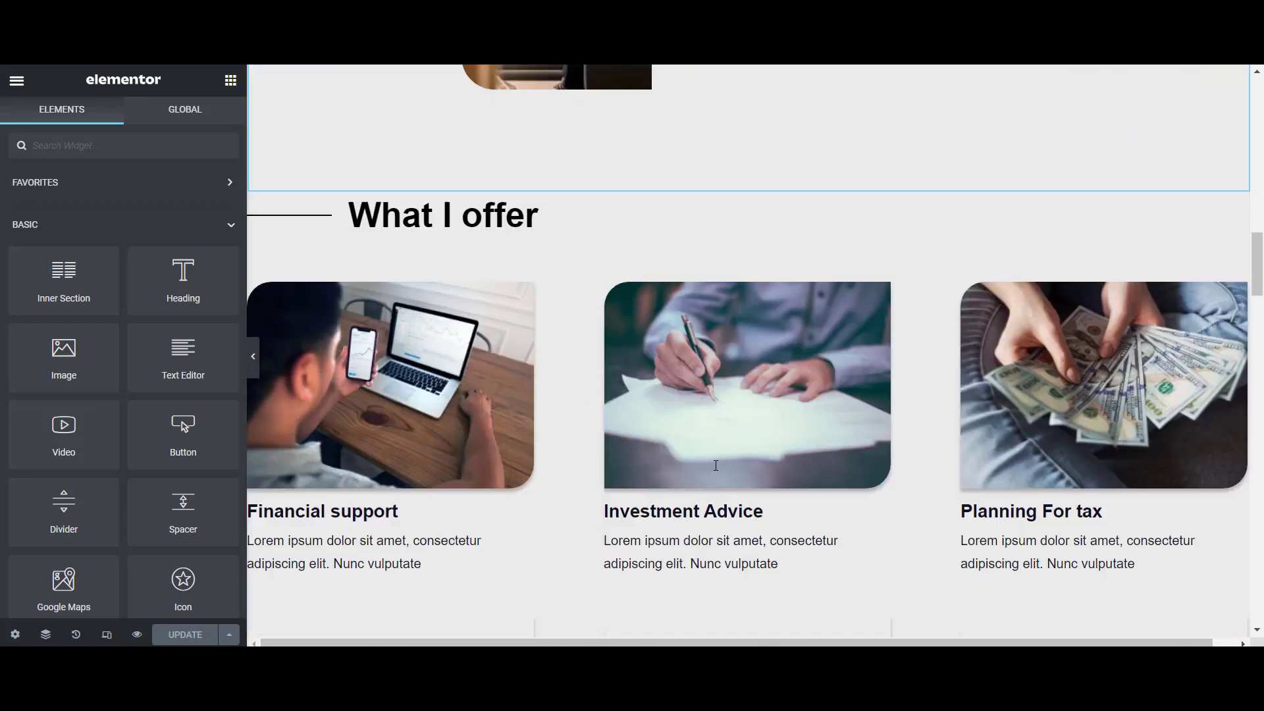
scroll(716, 465, "down", 5)
scroll(702, 468, "down", 5)
scroll(702, 469, "down", 5)
scroll(704, 465, "down", 4)
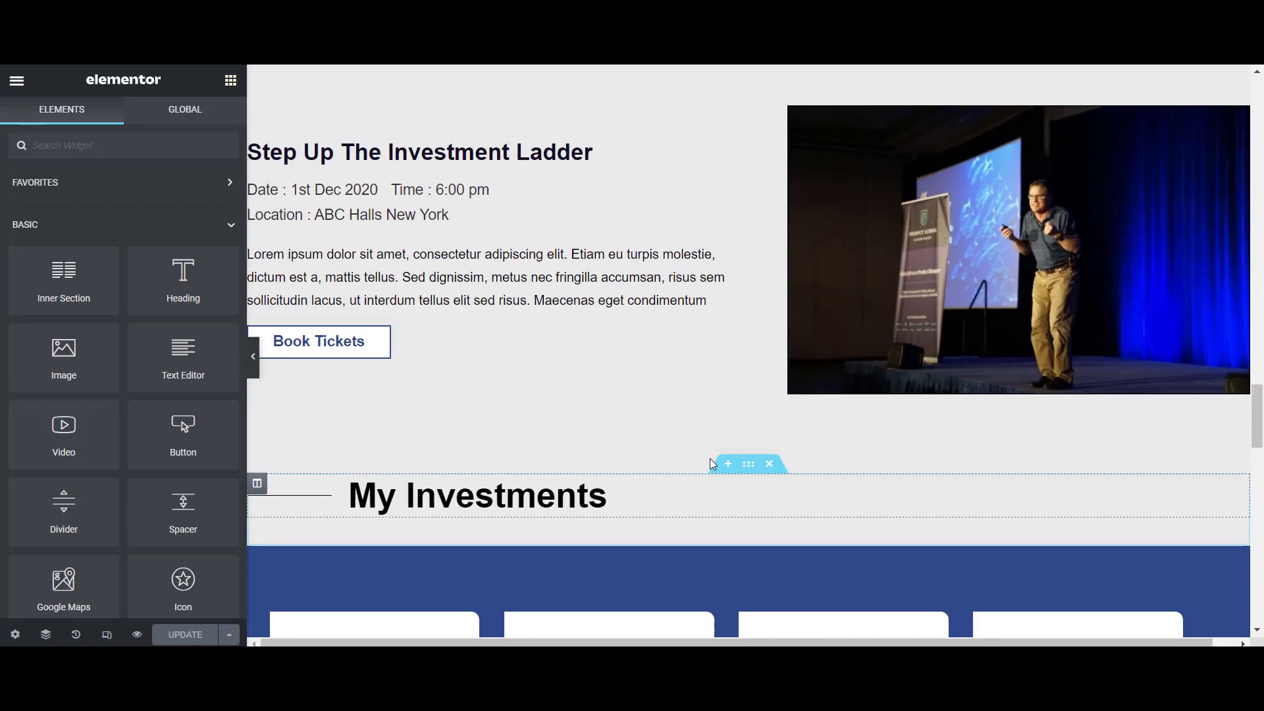
scroll(710, 458, "up", 5)
scroll(713, 451, "up", 5)
scroll(727, 433, "up", 5)
scroll(730, 420, "up", 4)
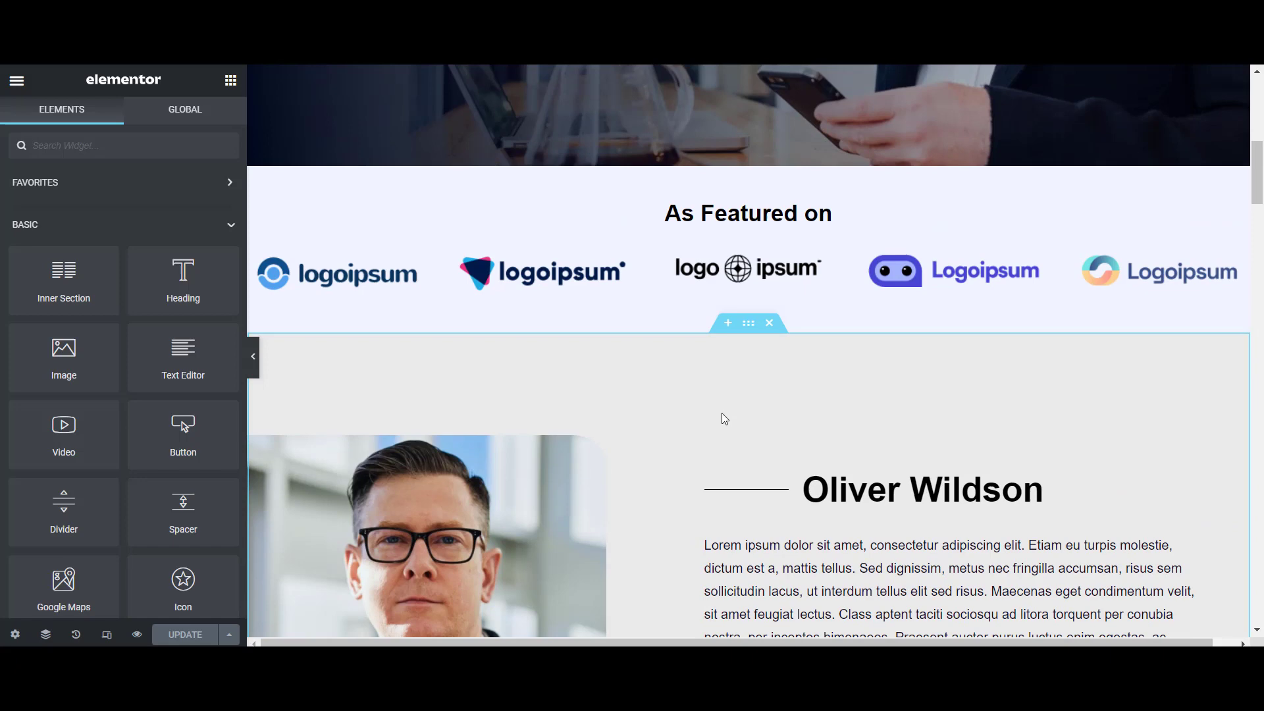
scroll(722, 412, "up", 5)
scroll(412, 445, "down", 2)
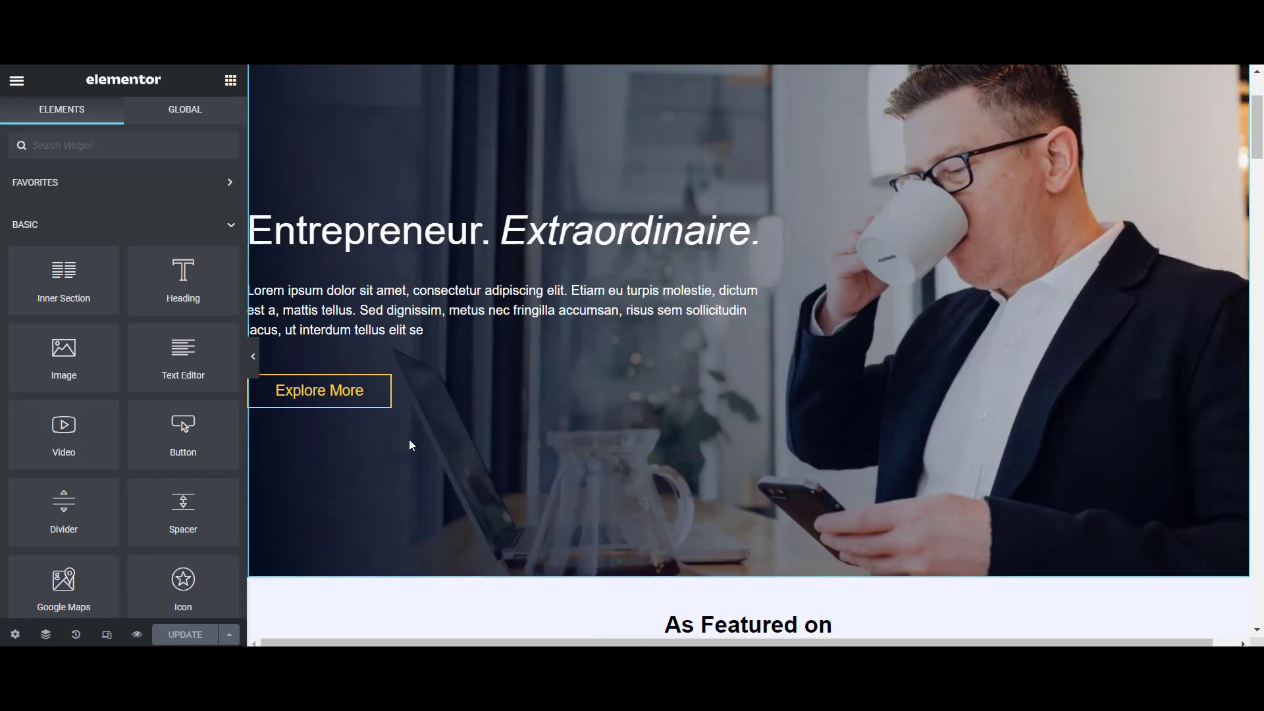
- Select 'Explore' in the Explore More button's Text field to replace it with 'Learn'
left_click(320, 391)
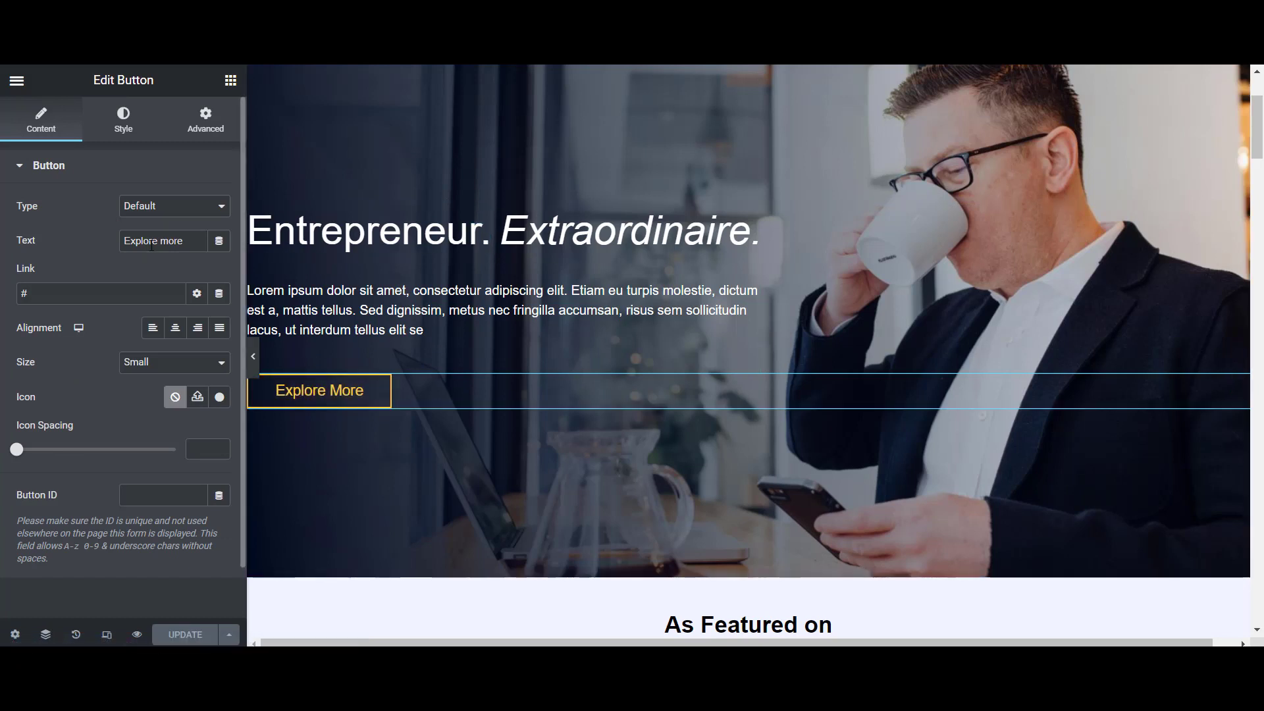
left_click(184, 240)
left_click_drag(186, 241, 125, 244)
left_click(154, 239)
left_click_drag(157, 240, 134, 242)
type("Learn")
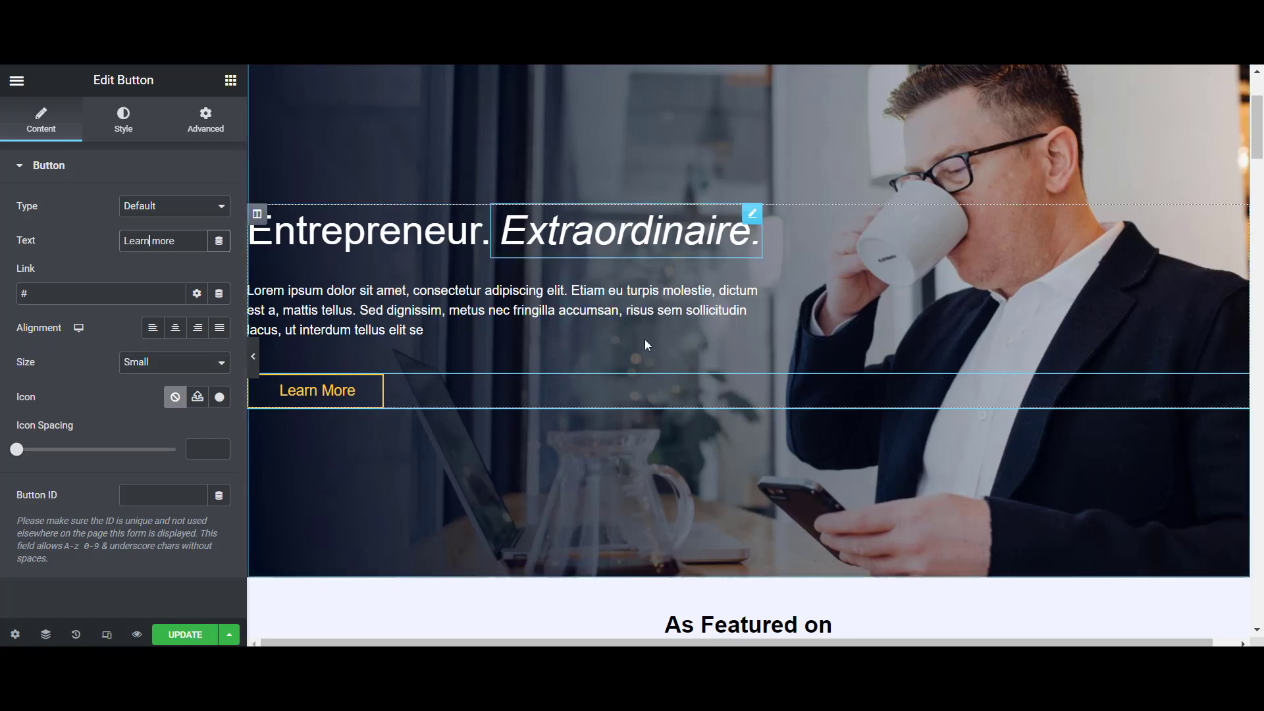
scroll(899, 445, "down", 1)
scroll(899, 445, "down", 5)
scroll(622, 415, "down", 3)
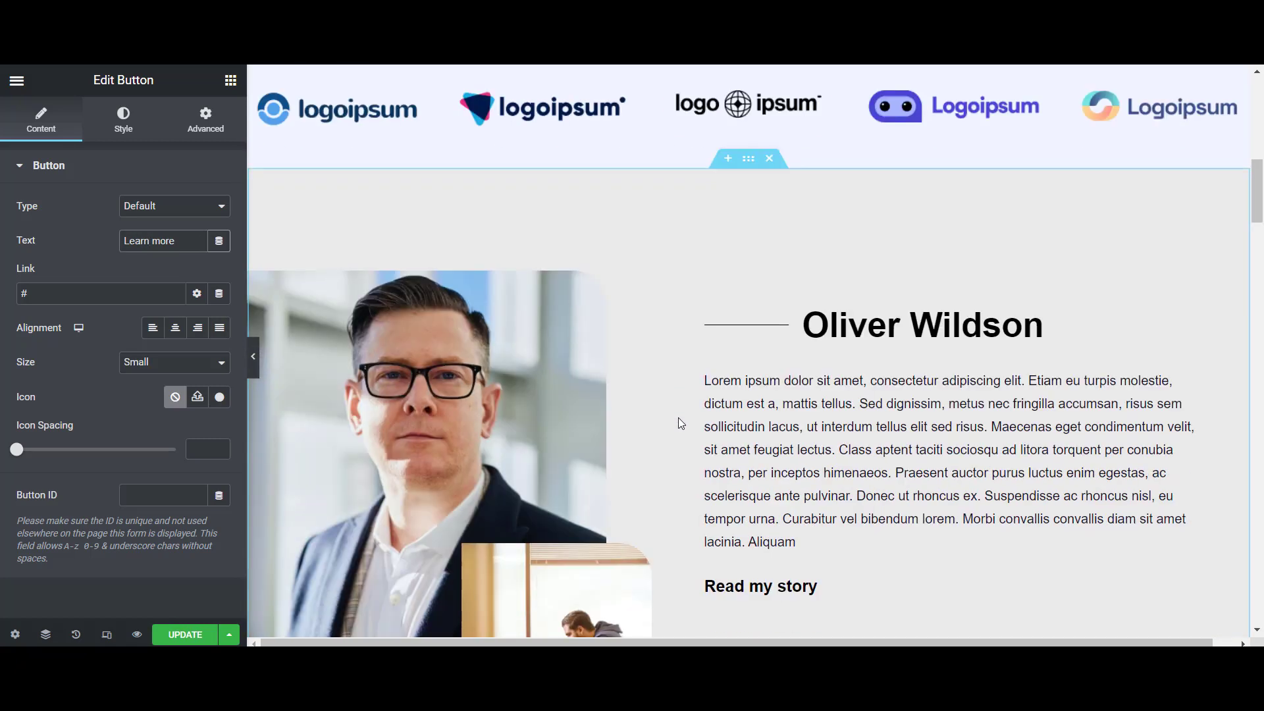
scroll(678, 422, "down", 3)
scroll(678, 422, "down", 1)
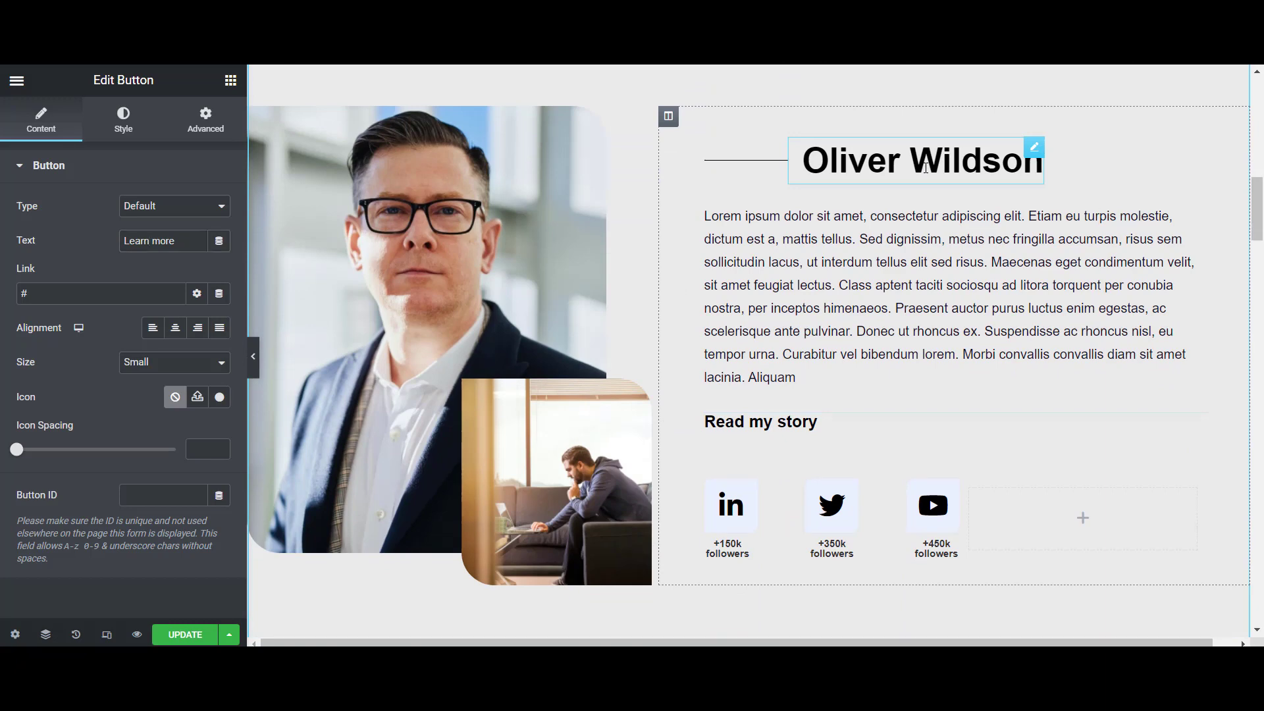
scroll(887, 445, "up", 2)
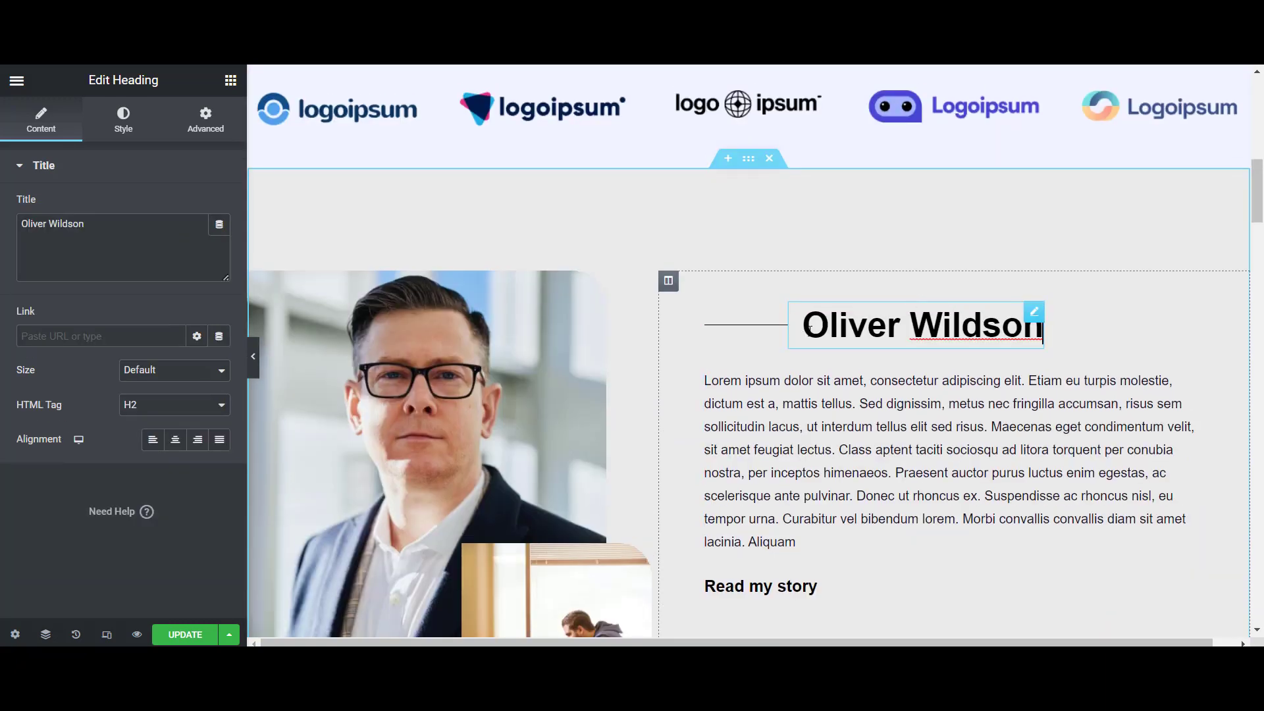
double_click(98, 229)
key("ctrl+a")
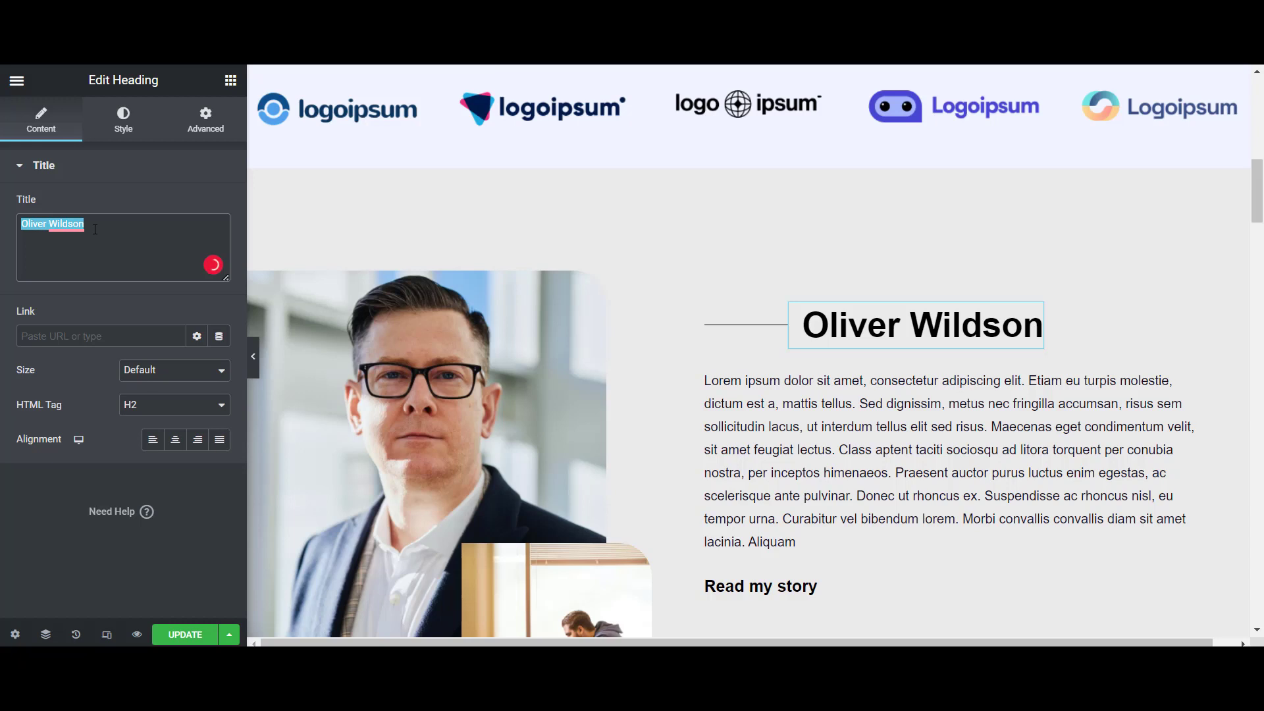
type("Aarya")
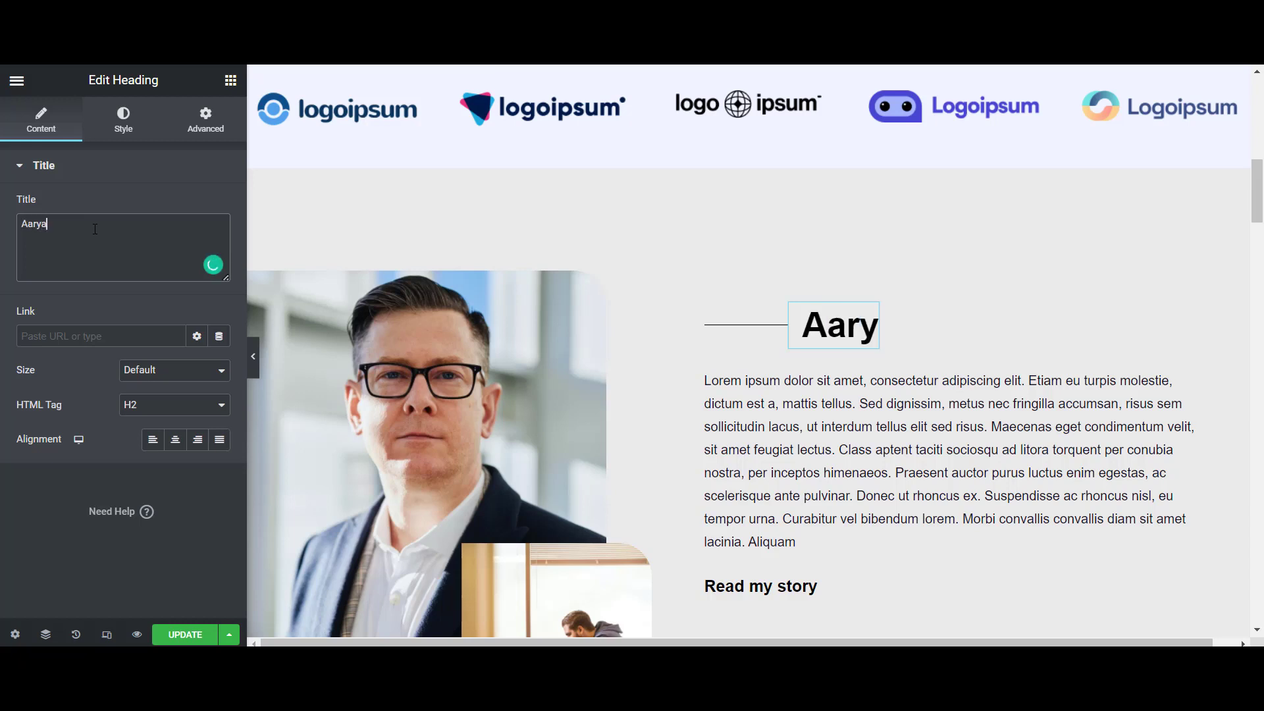
type(" Bora")
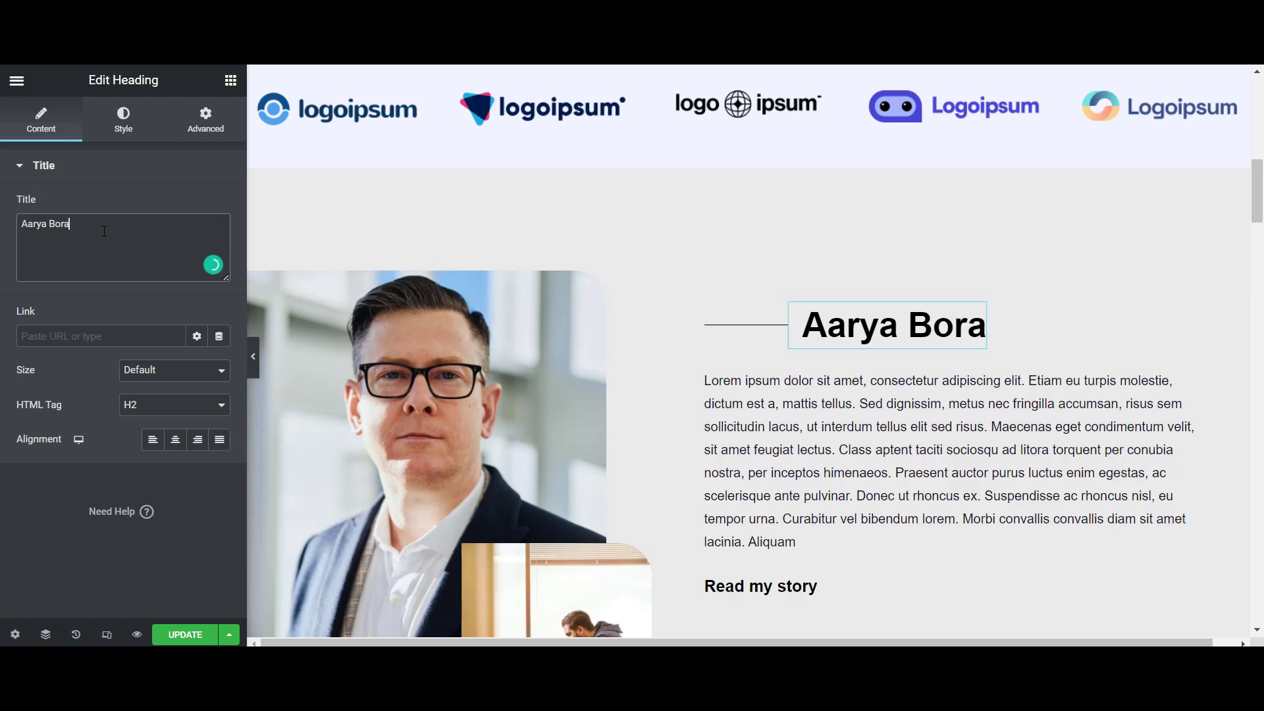
scroll(647, 445, "down", 4)
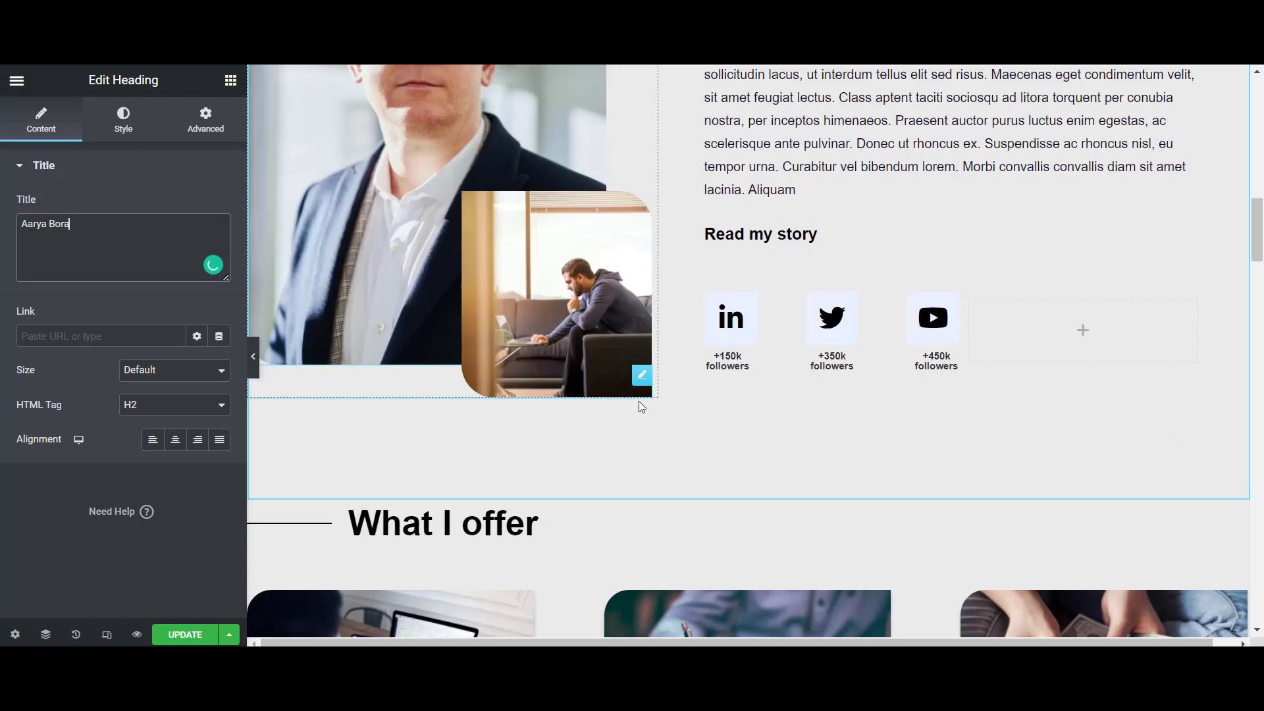
scroll(639, 400, "down", 1)
scroll(639, 401, "down", 2)
scroll(632, 404, "up", 4)
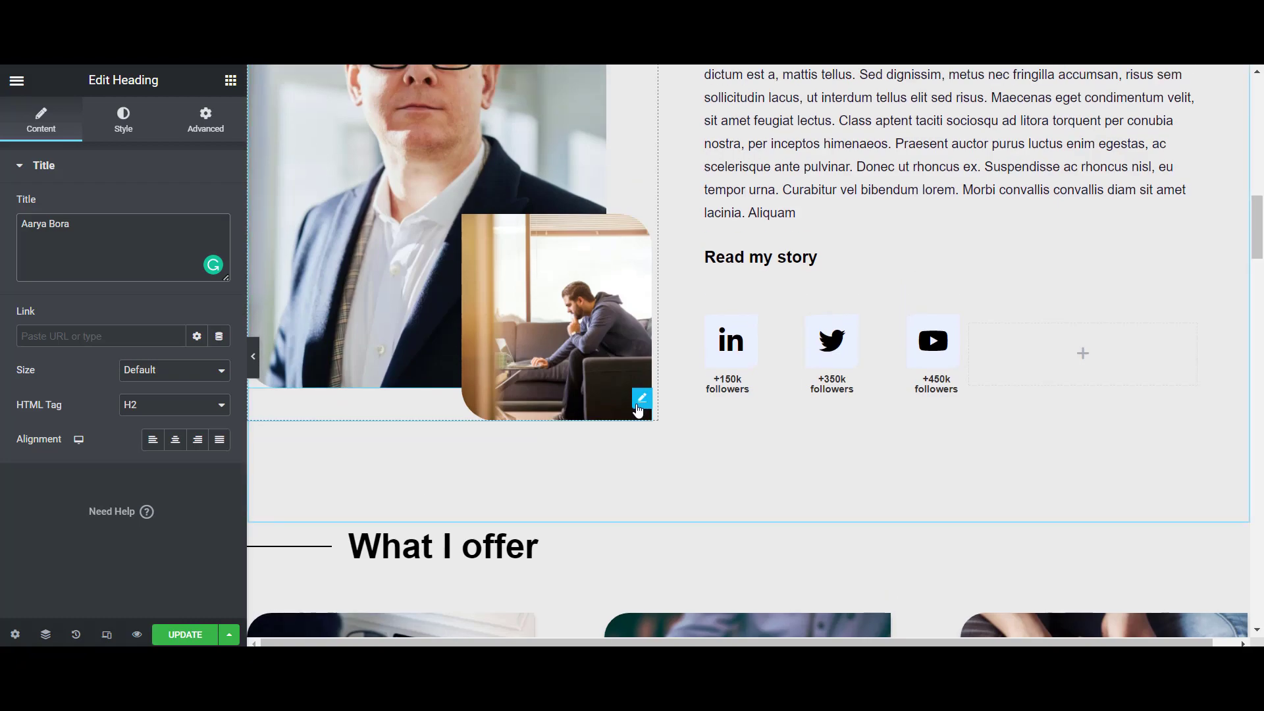
scroll(637, 404, "up", 3)
scroll(636, 404, "up", 3)
scroll(641, 402, "up", 2)
scroll(641, 403, "down", 3)
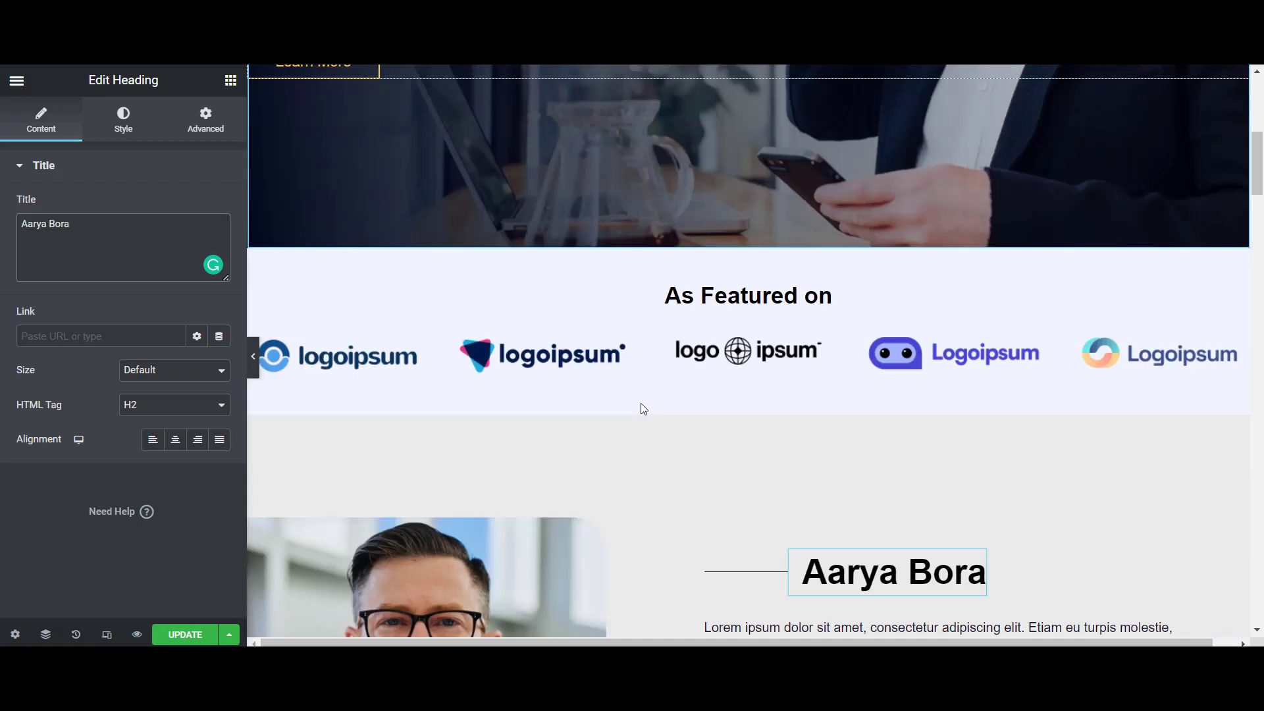
scroll(642, 403, "down", 3)
scroll(641, 403, "down", 3)
scroll(641, 402, "down", 4)
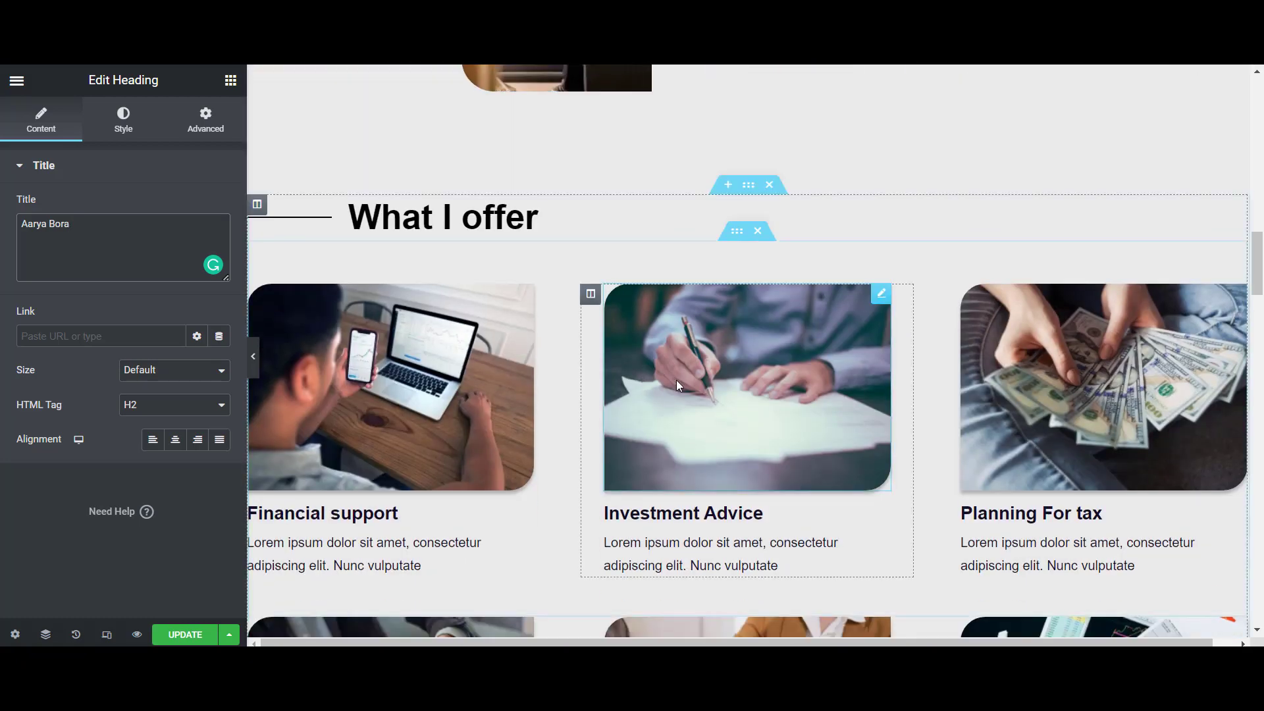
scroll(544, 420, "down", 3)
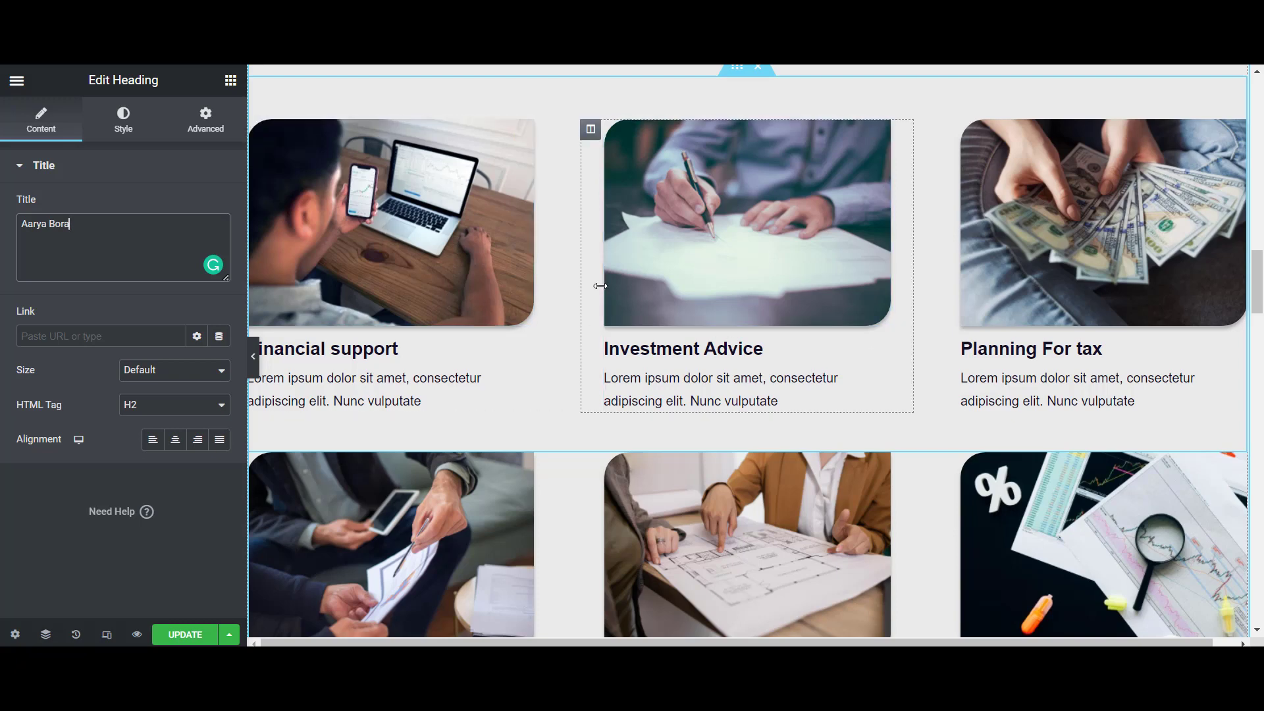
scroll(754, 260, "up", 3)
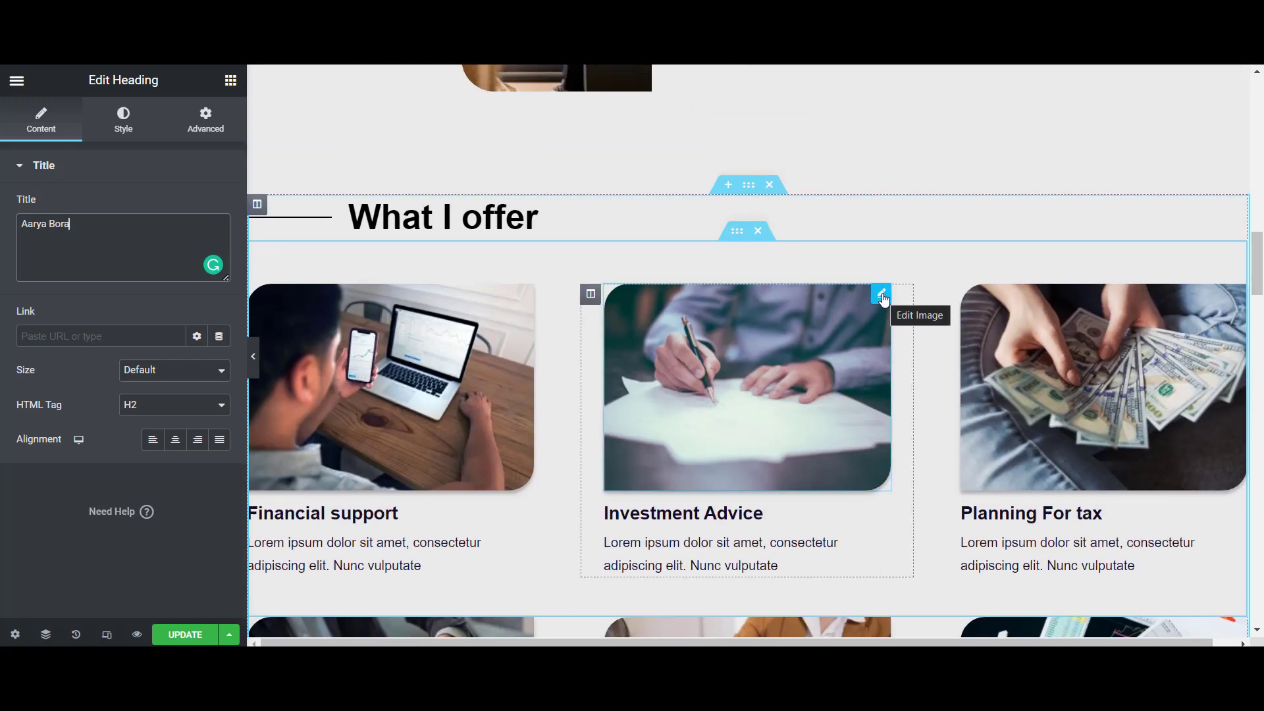
- Edit the middle Investment Advice card image and choose a new image for it
left_click(882, 298)
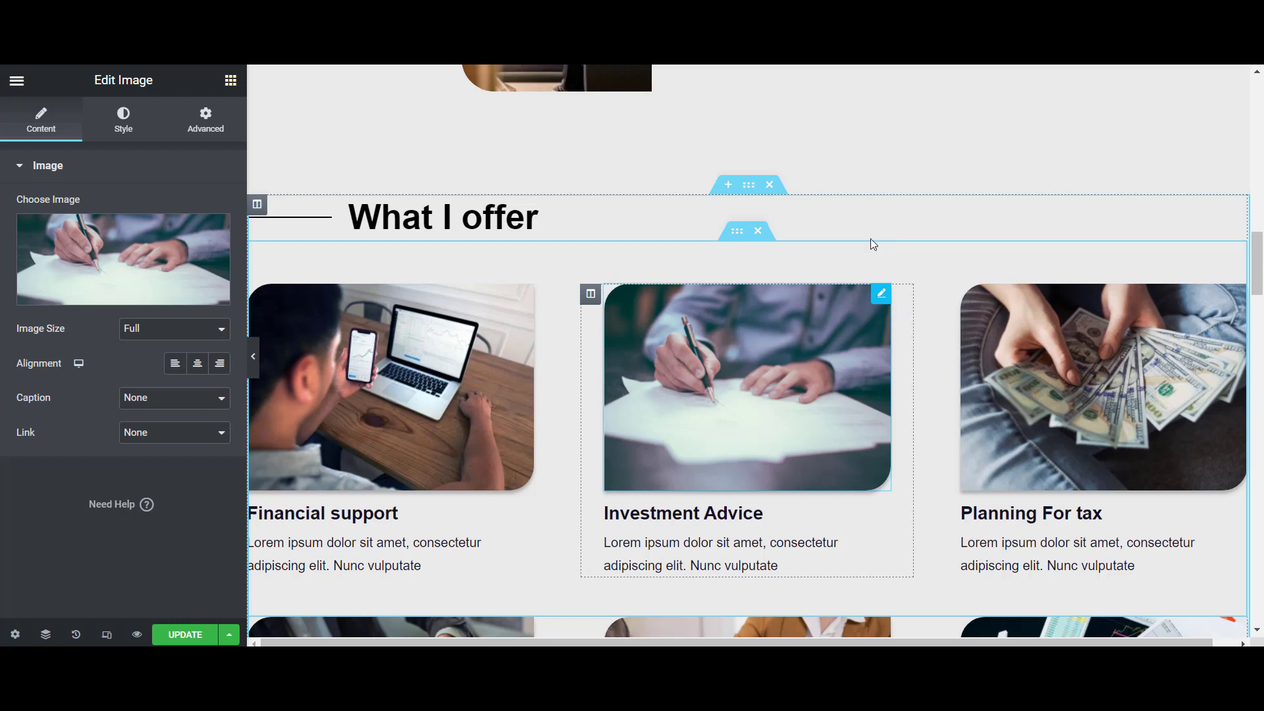
mouse_move(122, 252)
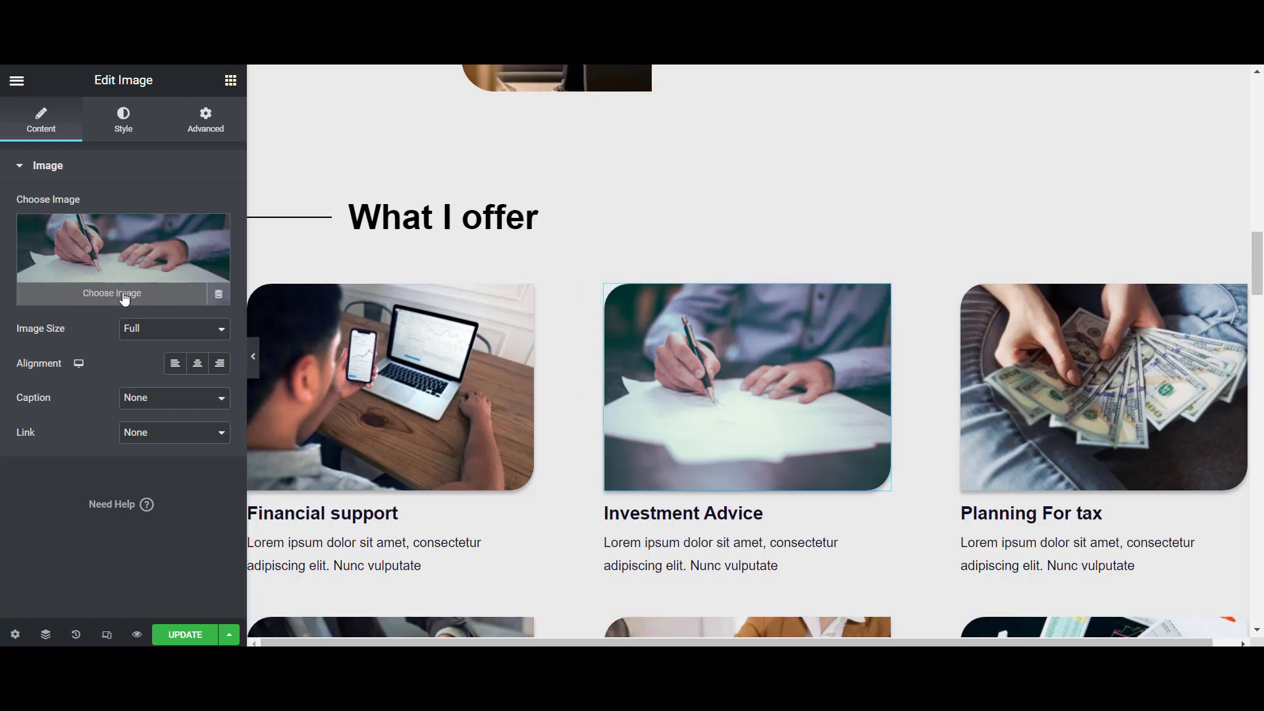
left_click(125, 296)
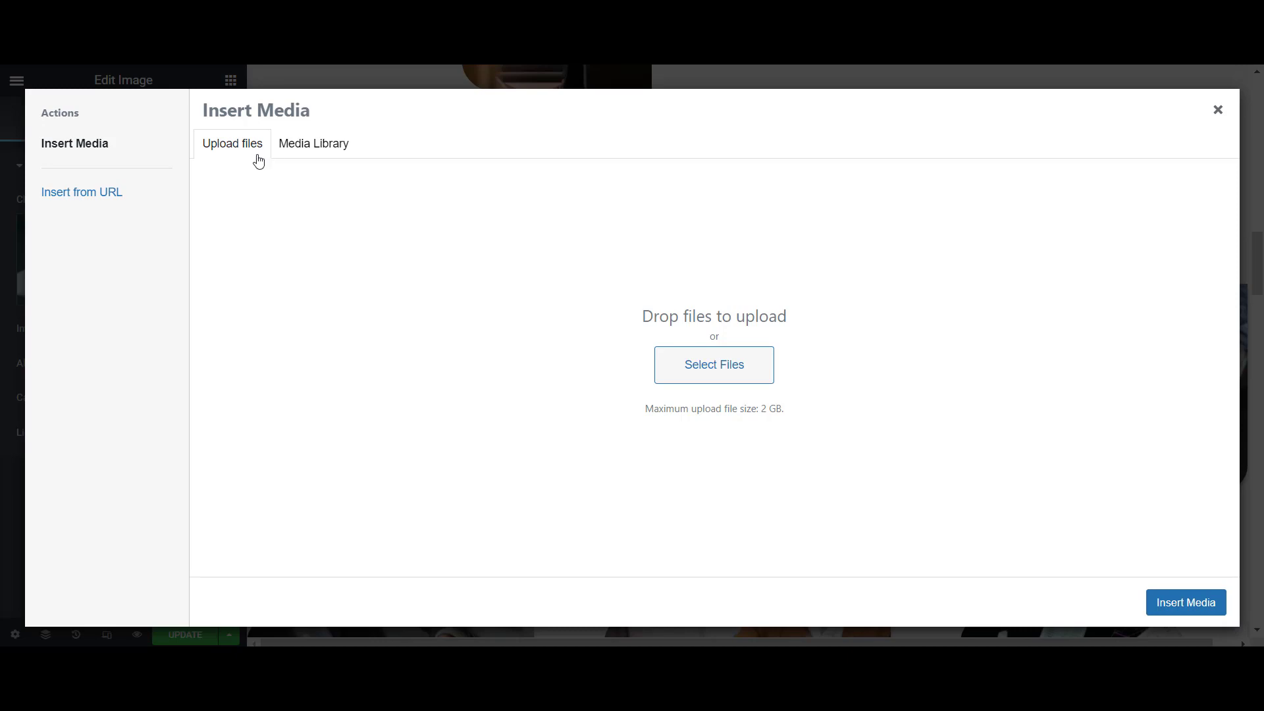
left_click(332, 148)
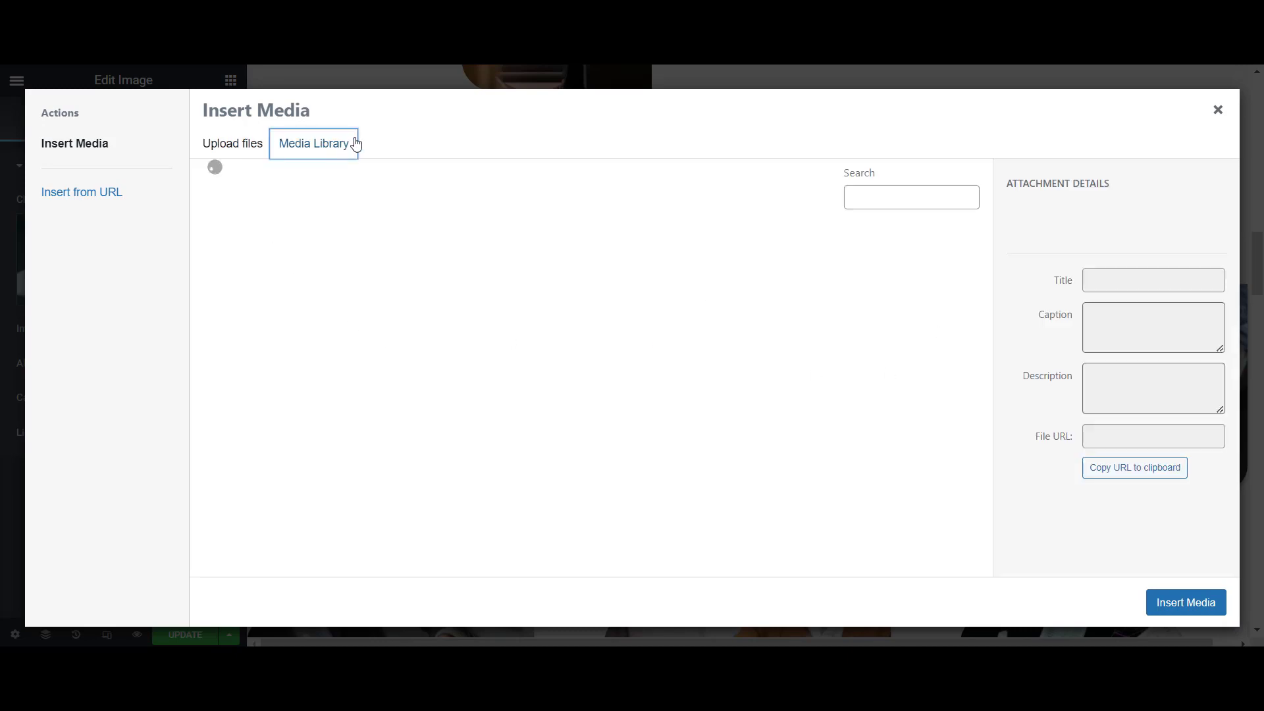
scroll(445, 395, "down", 5)
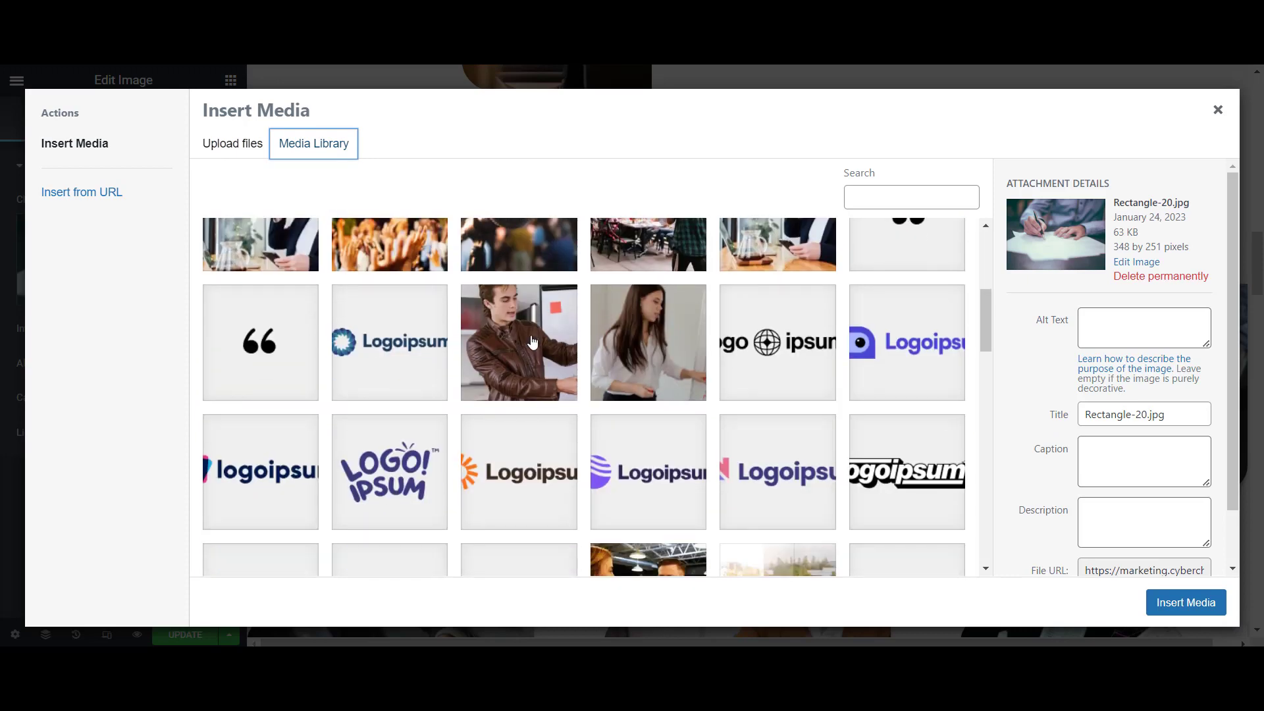
left_click(233, 143)
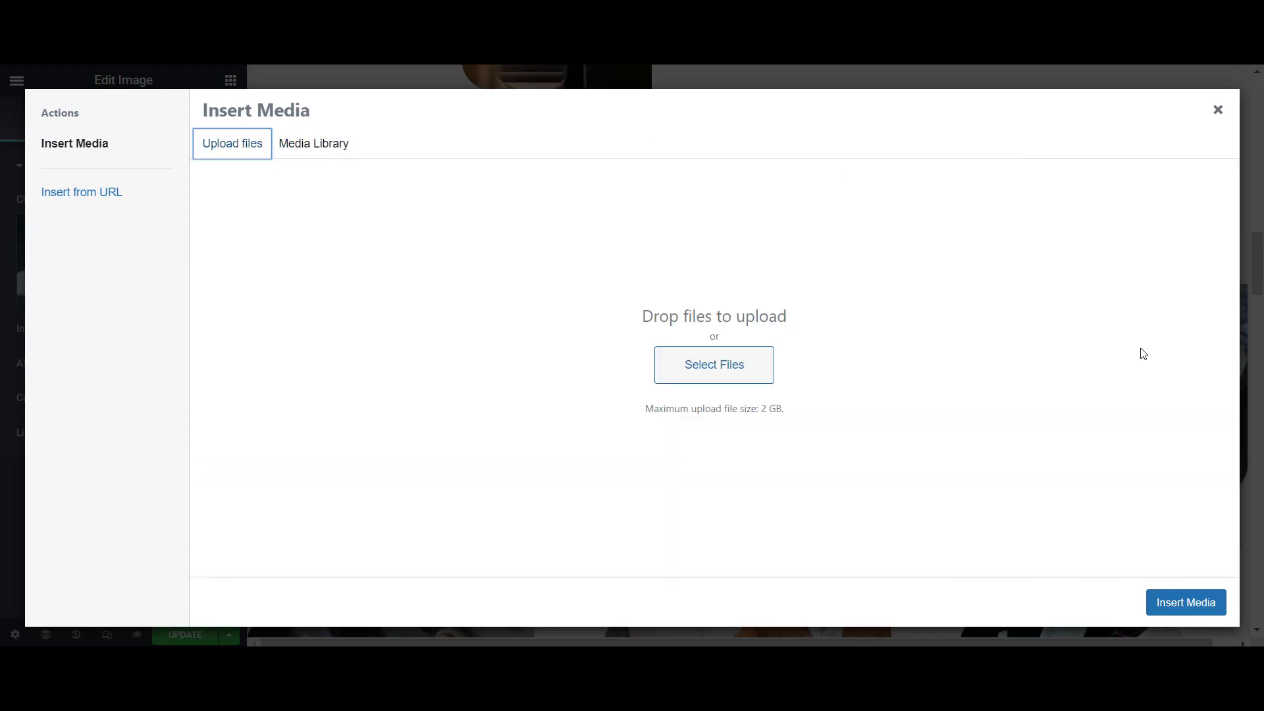
- Upload the pexels-andrea-piacquadio photo, the first of today's Downloads
left_click(718, 372)
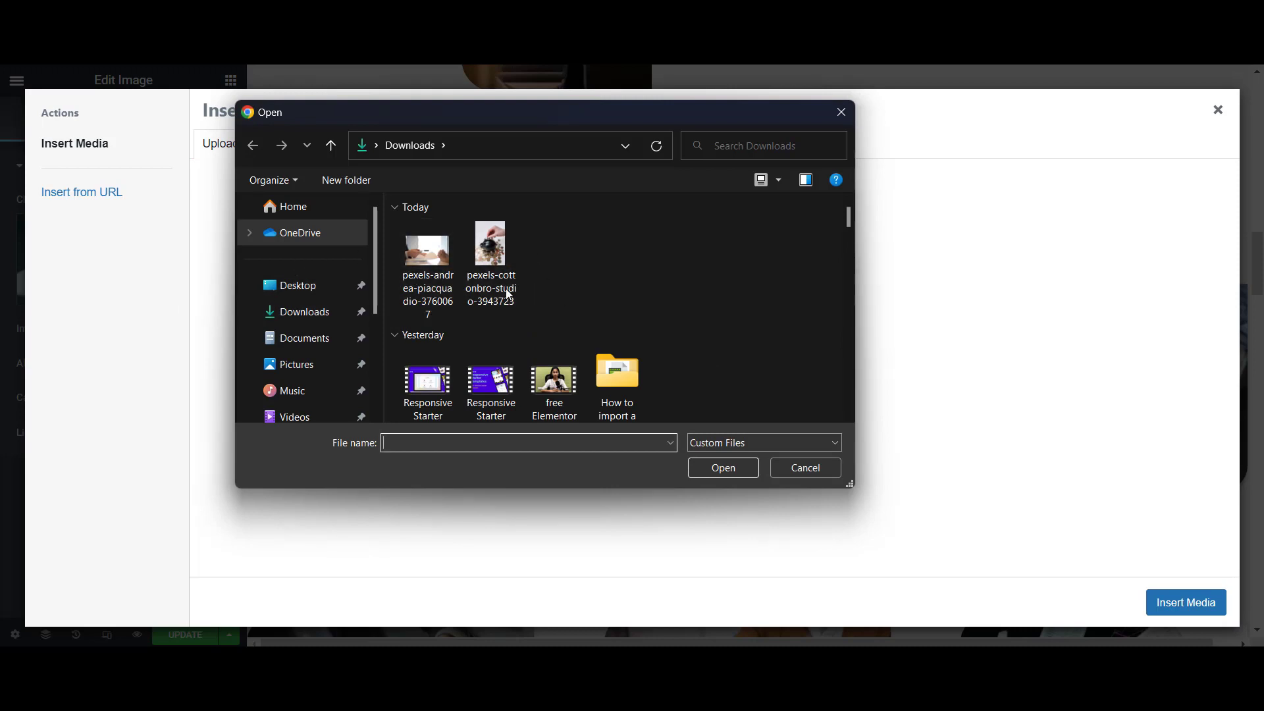
left_click(427, 272)
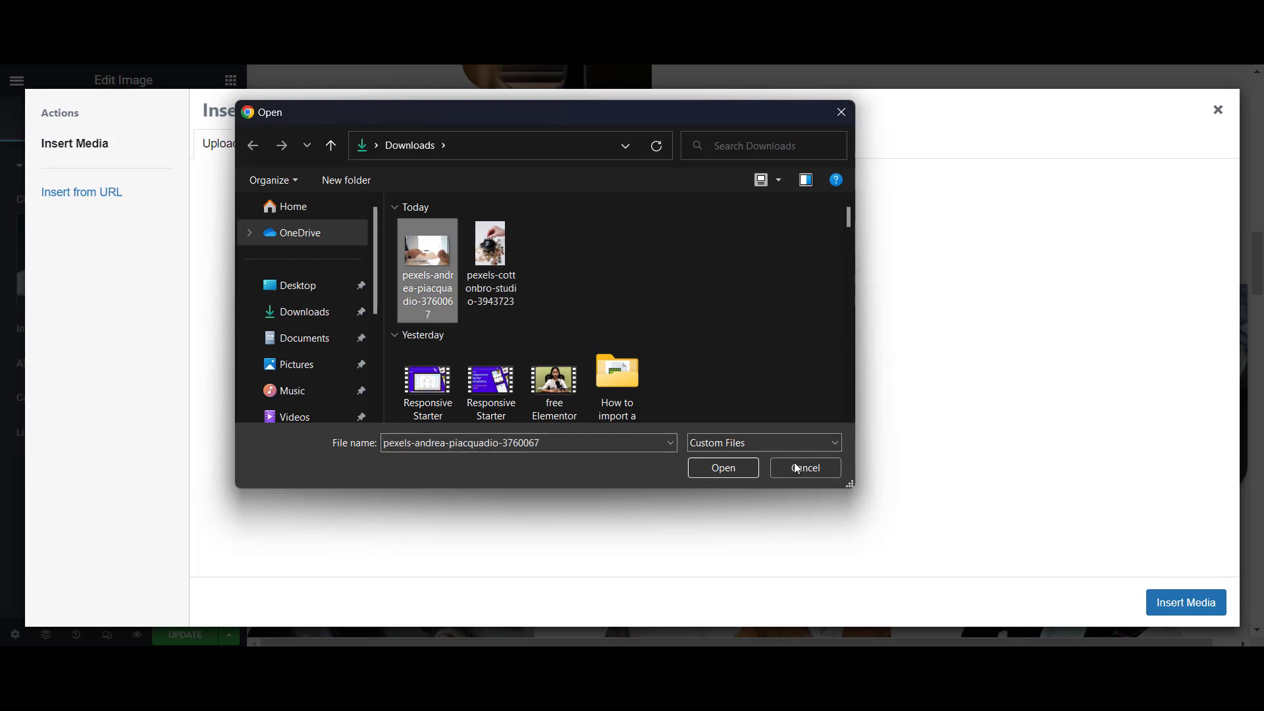
left_click(724, 467)
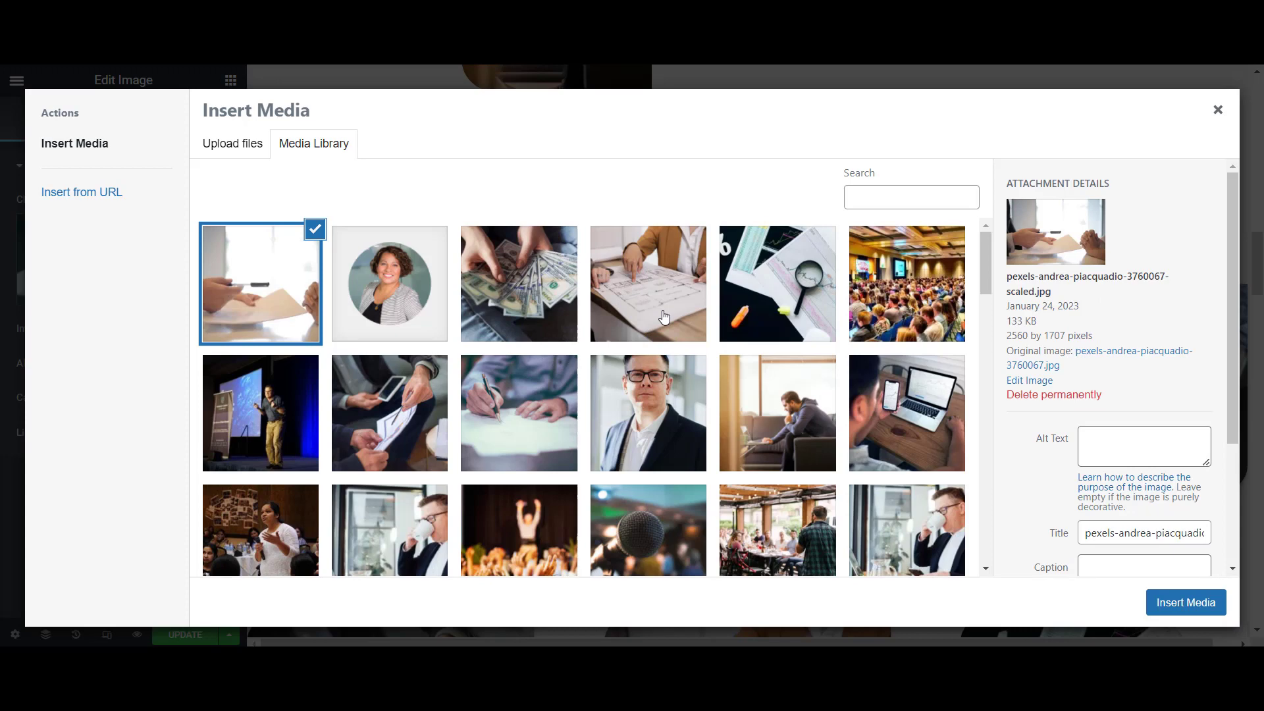
- Compare Media Library images, then keep the uploaded pexels-andrea-piacquadio photo selected
left_click(383, 296)
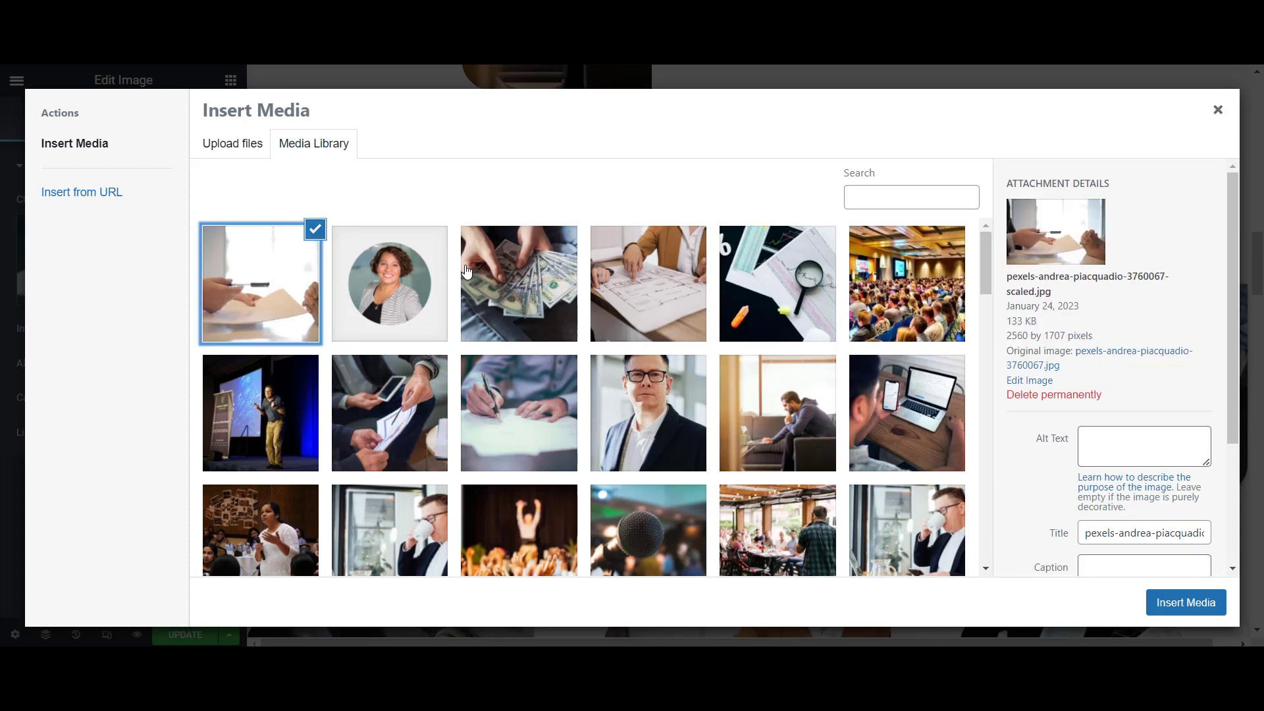
left_click(517, 284)
left_click(389, 283)
left_click(260, 287)
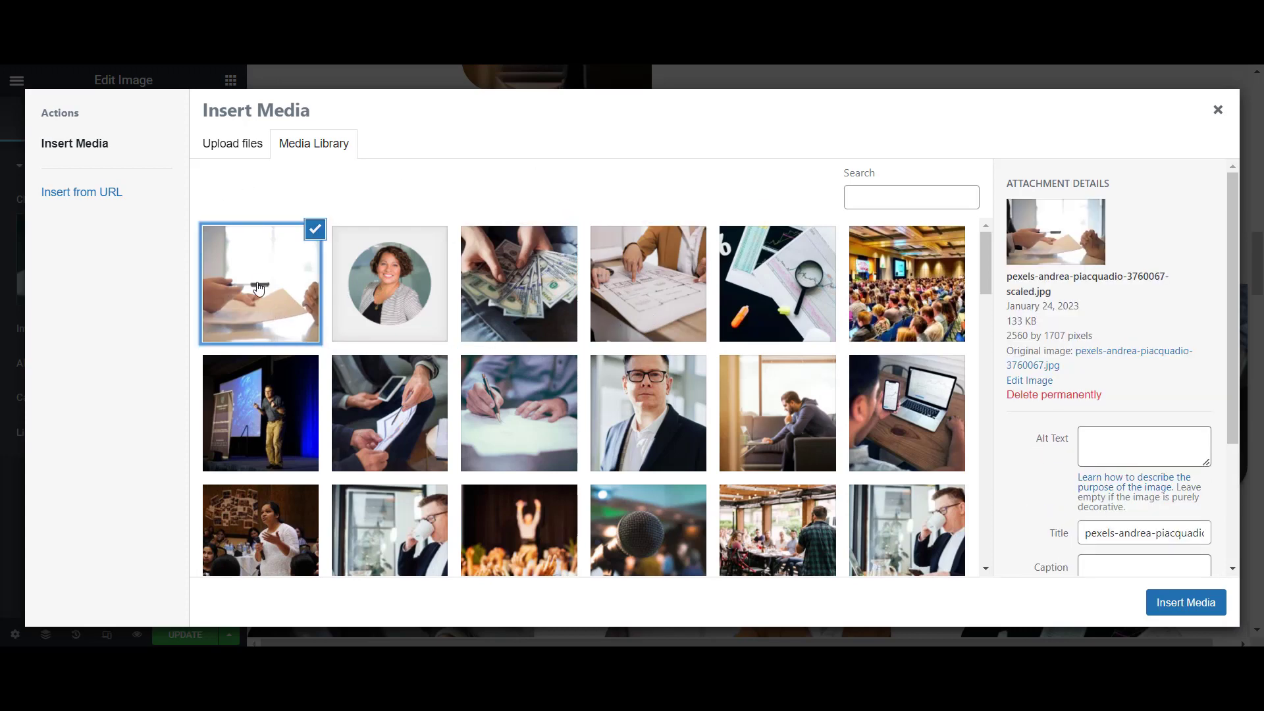
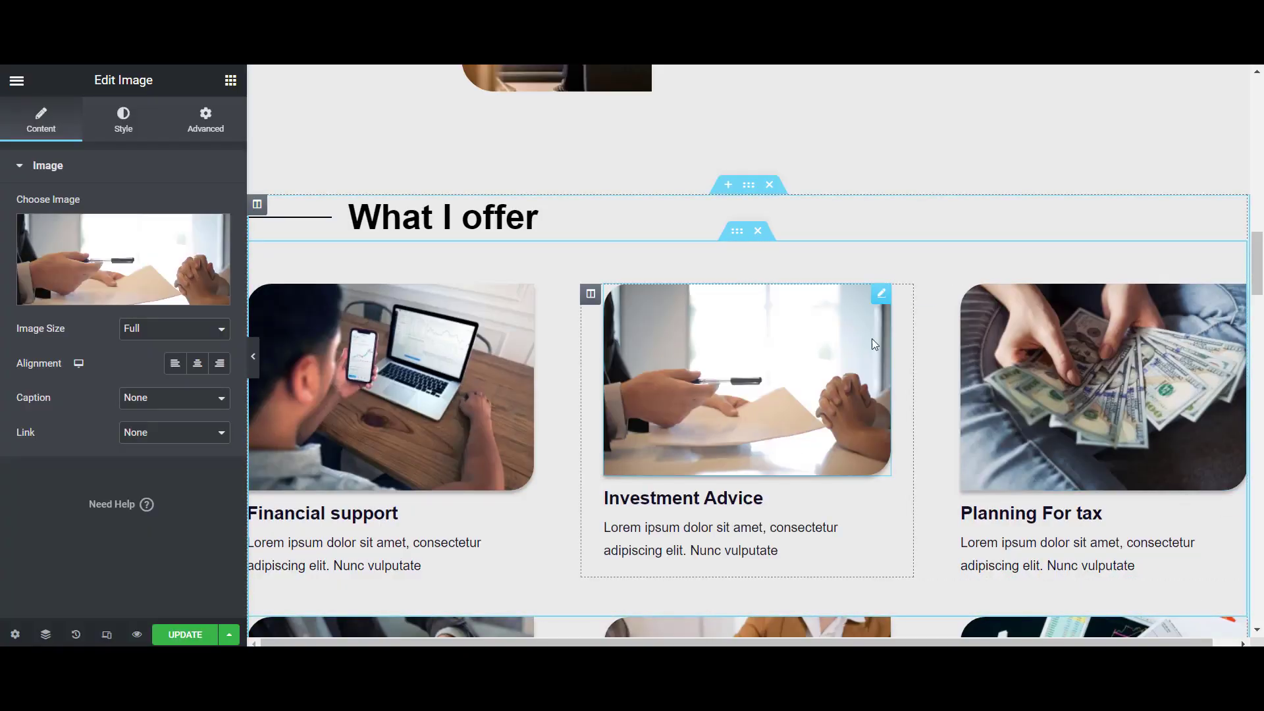
scroll(450, 406, "down", 1)
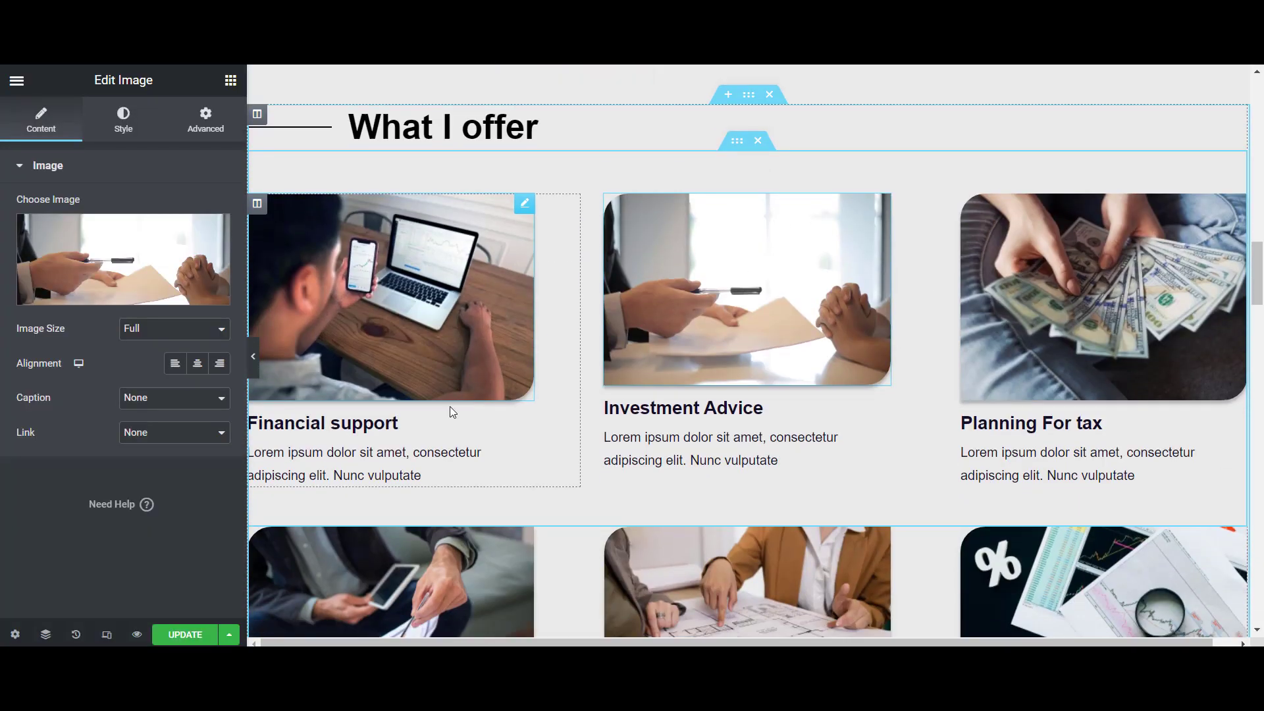
scroll(672, 364, "down", 5)
scroll(671, 363, "down", 5)
scroll(671, 363, "down", 5)
scroll(677, 382, "down", 2)
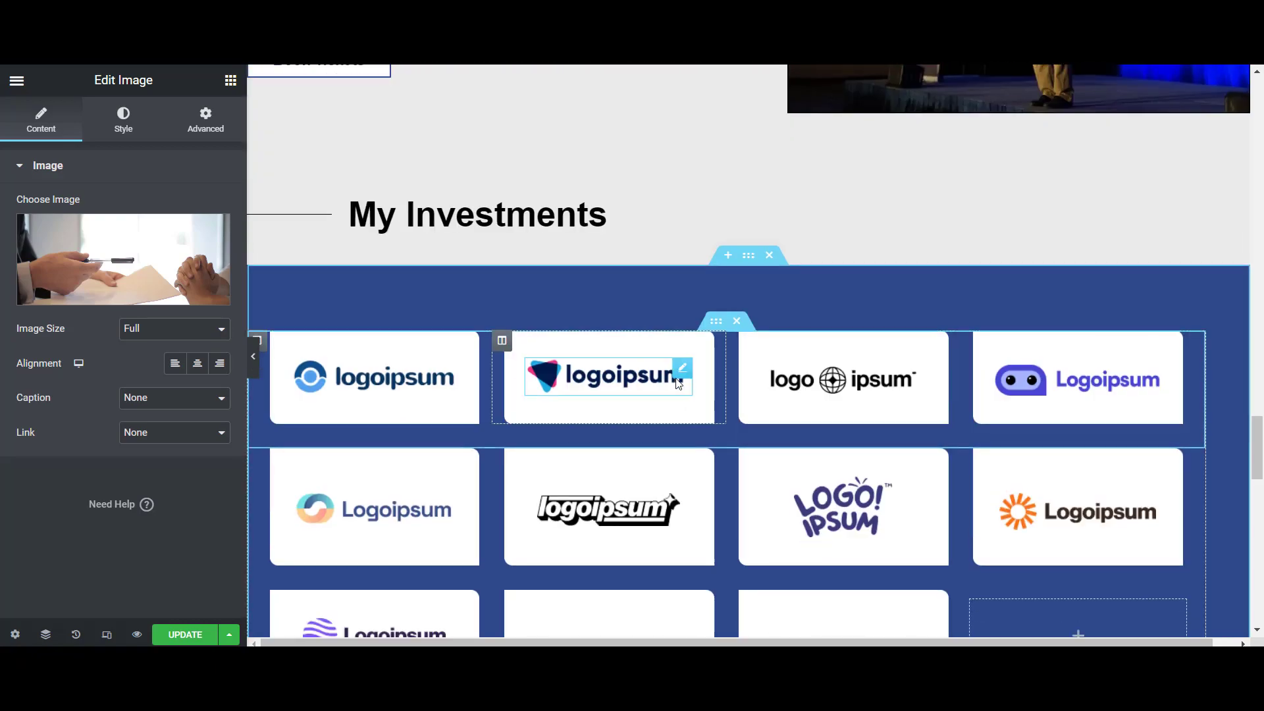
scroll(678, 383, "down", 5)
scroll(677, 382, "down", 5)
scroll(676, 379, "up", 4)
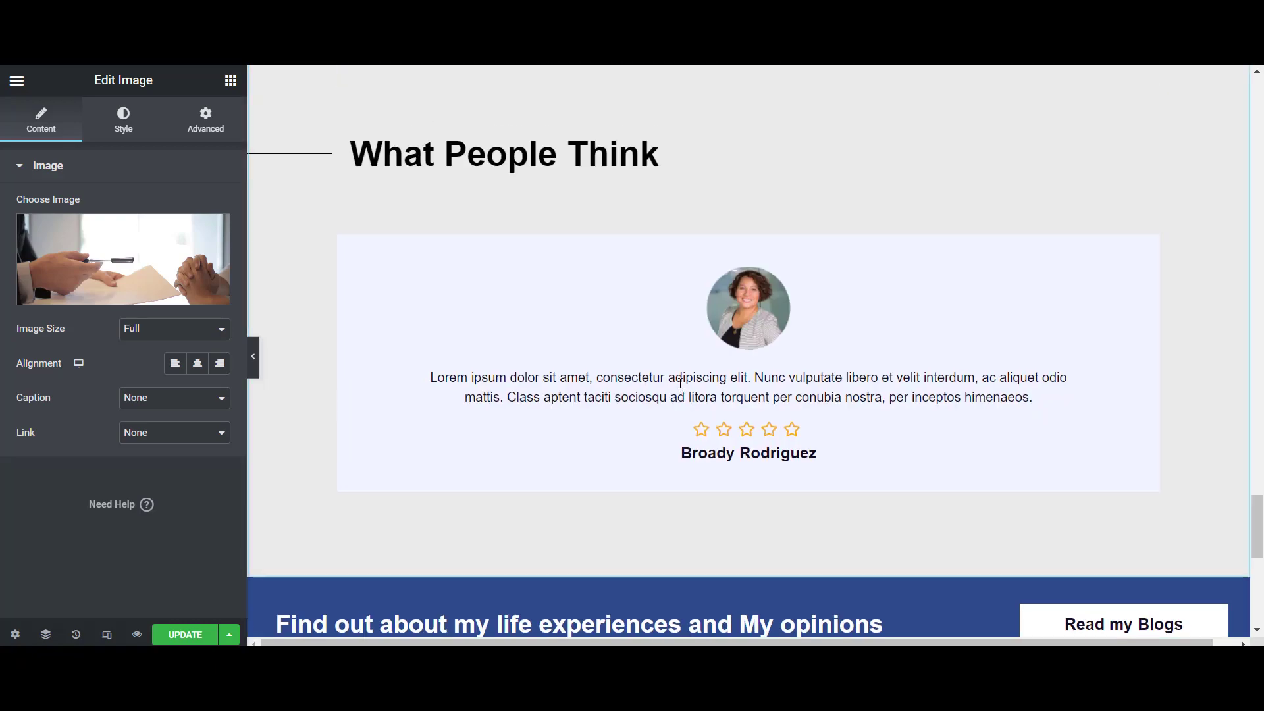
scroll(681, 382, "up", 5)
scroll(684, 382, "up", 5)
scroll(686, 382, "up", 4)
scroll(685, 381, "up", 3)
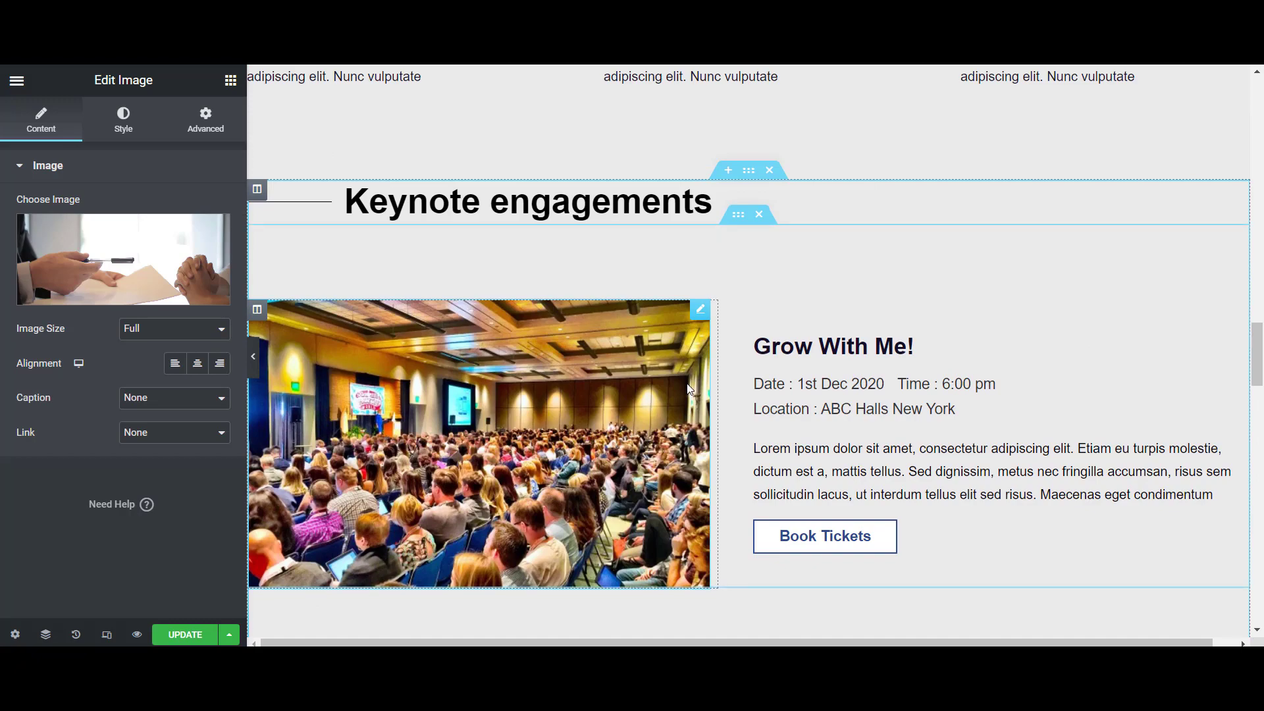
scroll(688, 386, "up", 5)
scroll(689, 385, "up", 5)
scroll(712, 393, "up", 3)
scroll(702, 382, "up", 2)
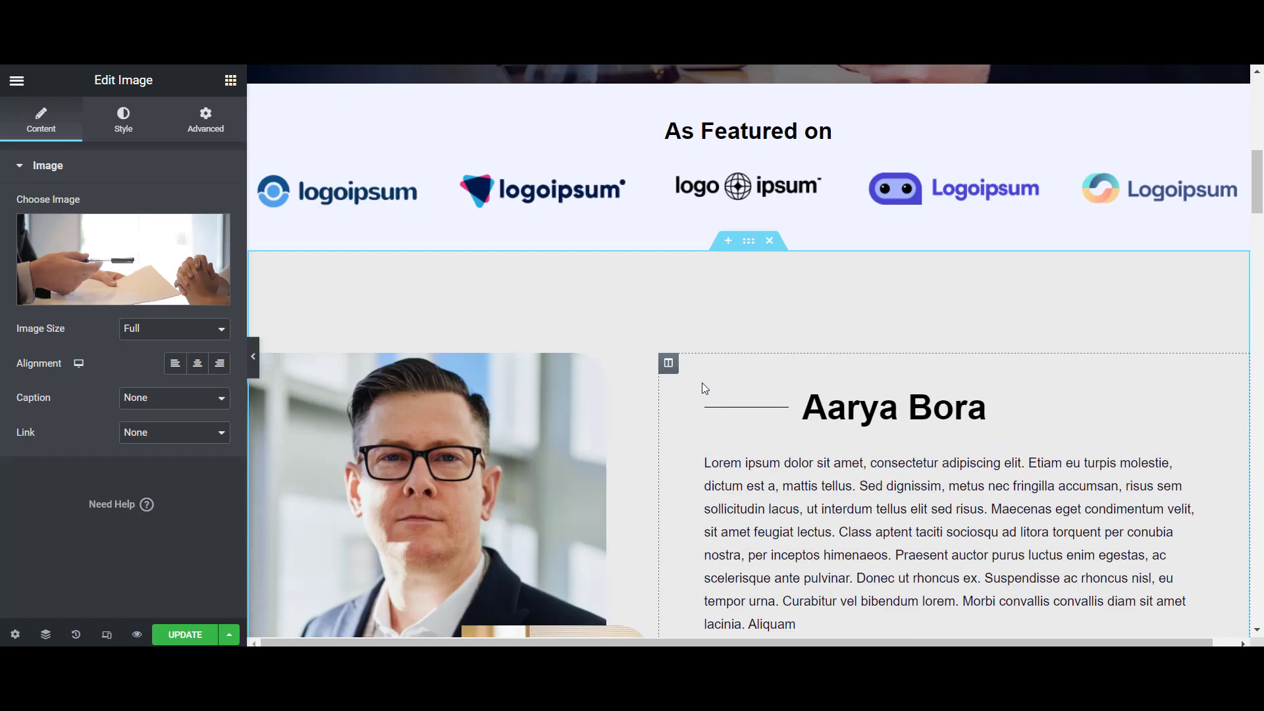
scroll(701, 382, "up", 5)
scroll(707, 387, "up", 3)
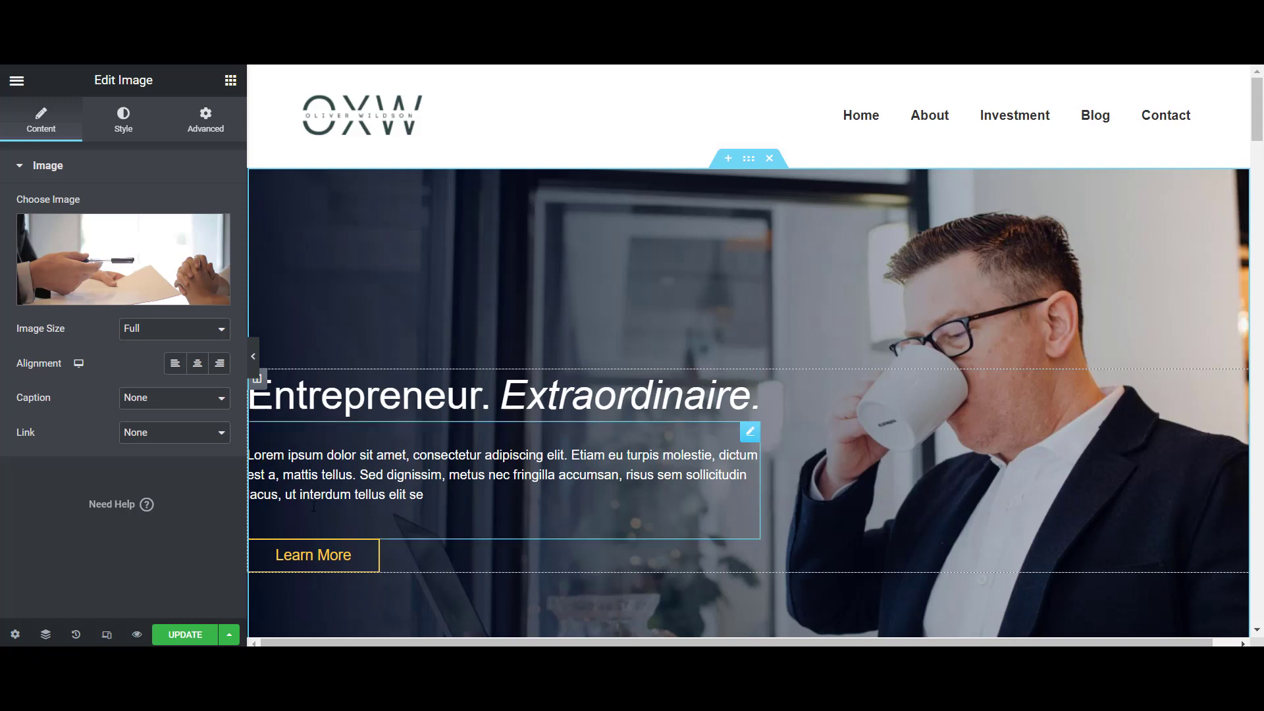
- Save the OXW entrepreneur page edits with the Elementor UPDATE button
left_click(199, 637)
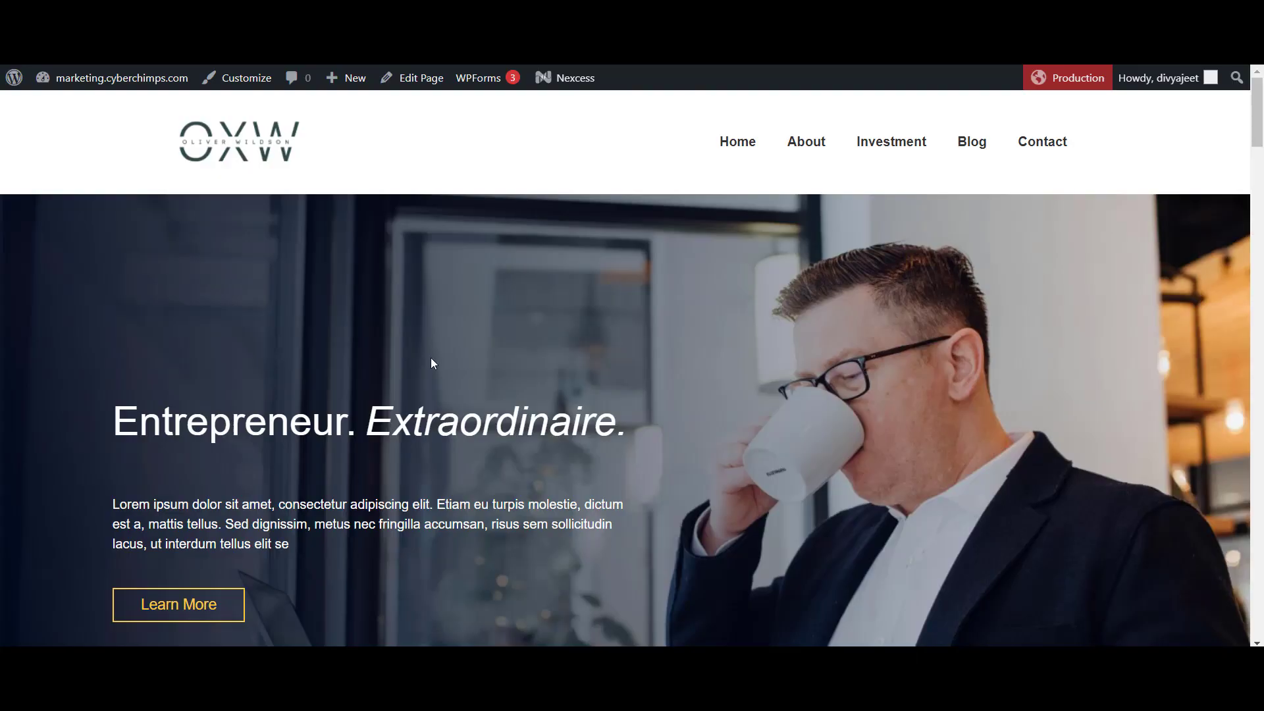
scroll(847, 376, "down", 5)
scroll(851, 379, "down", 5)
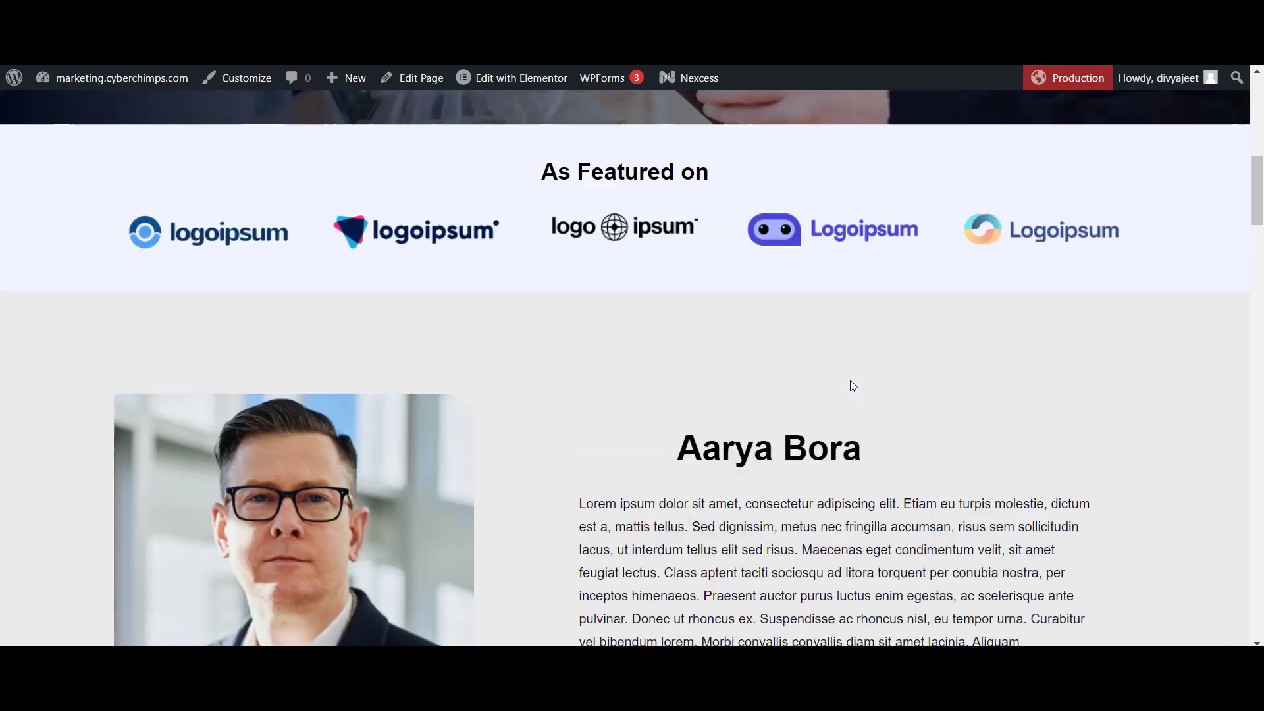
scroll(851, 381, "down", 5)
scroll(849, 388, "up", 5)
scroll(850, 389, "up", 5)
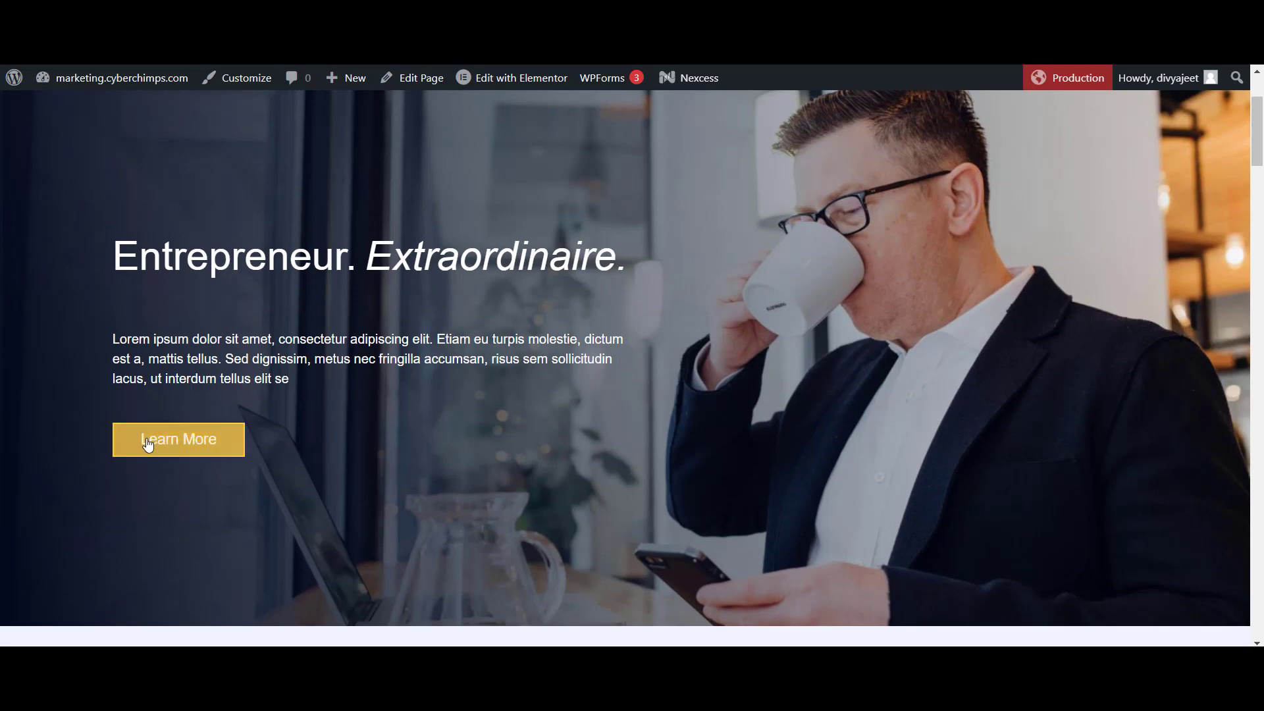
scroll(714, 415, "down", 5)
scroll(724, 409, "down", 3)
scroll(724, 409, "down", 5)
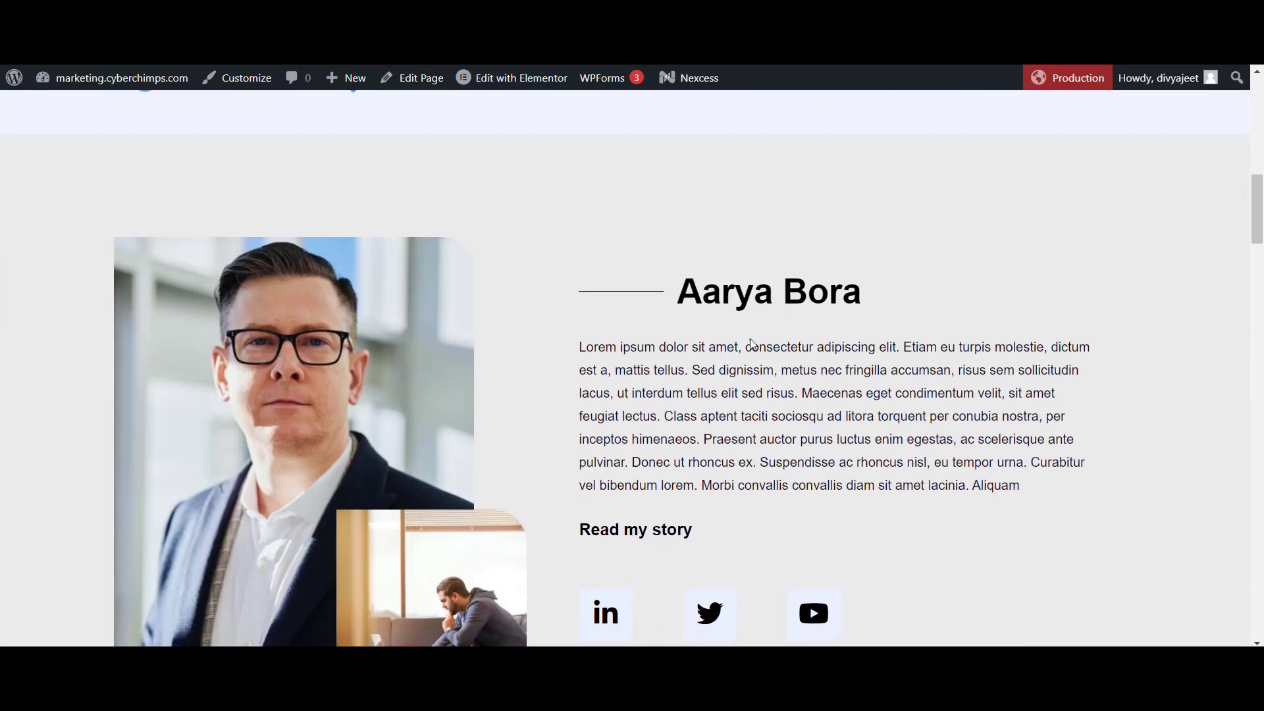
scroll(480, 339, "down", 5)
scroll(539, 359, "down", 4)
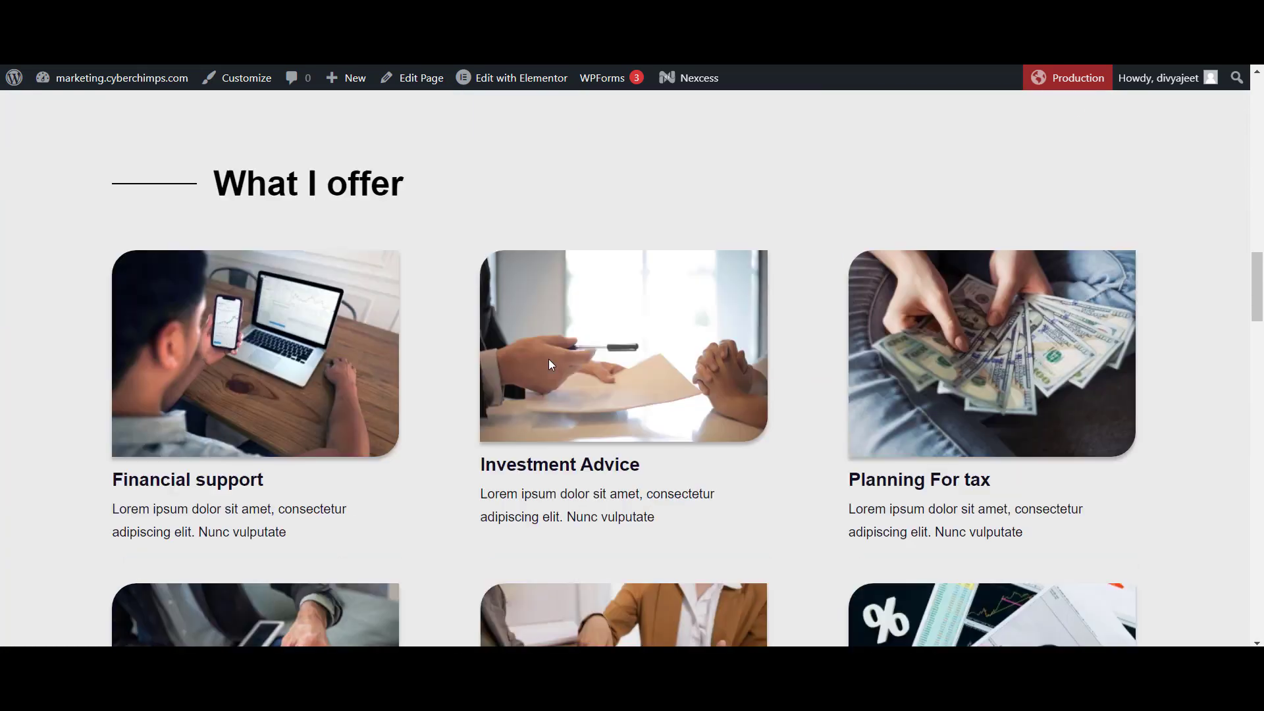
scroll(749, 377, "down", 3)
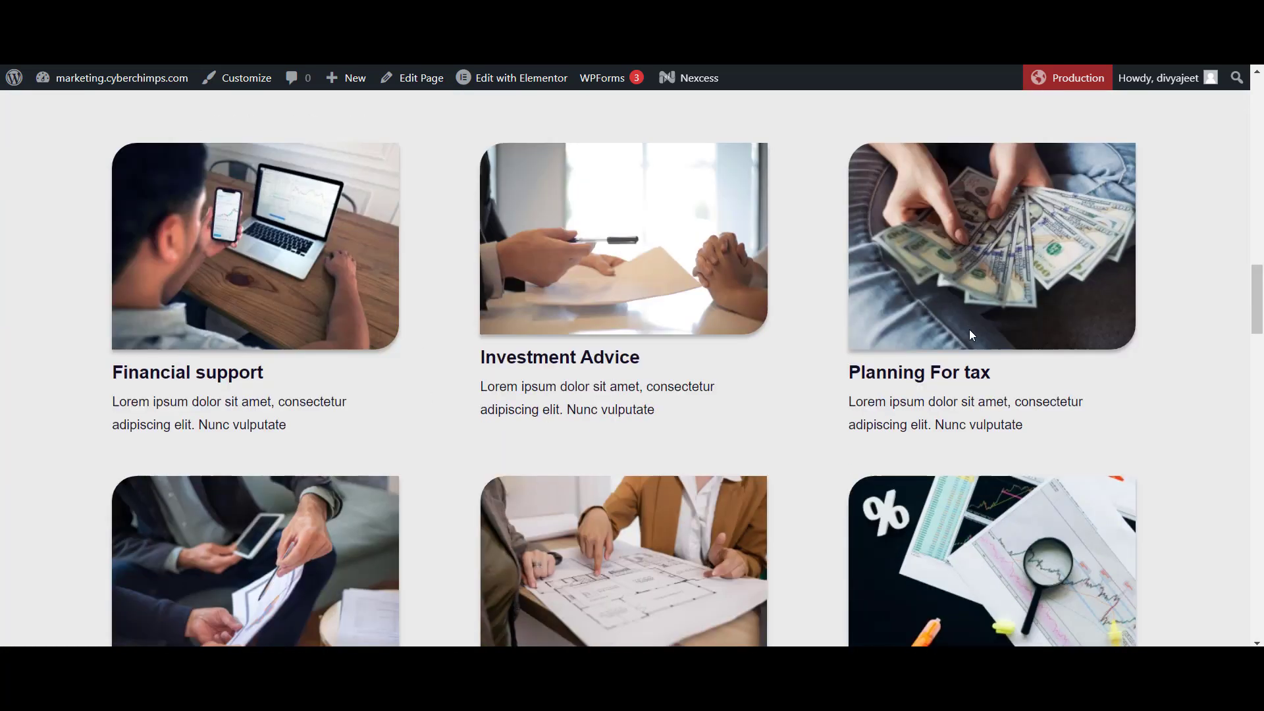
scroll(138, 386, "down", 5)
scroll(97, 400, "down", 5)
scroll(531, 385, "down", 4)
scroll(531, 385, "down", 4)
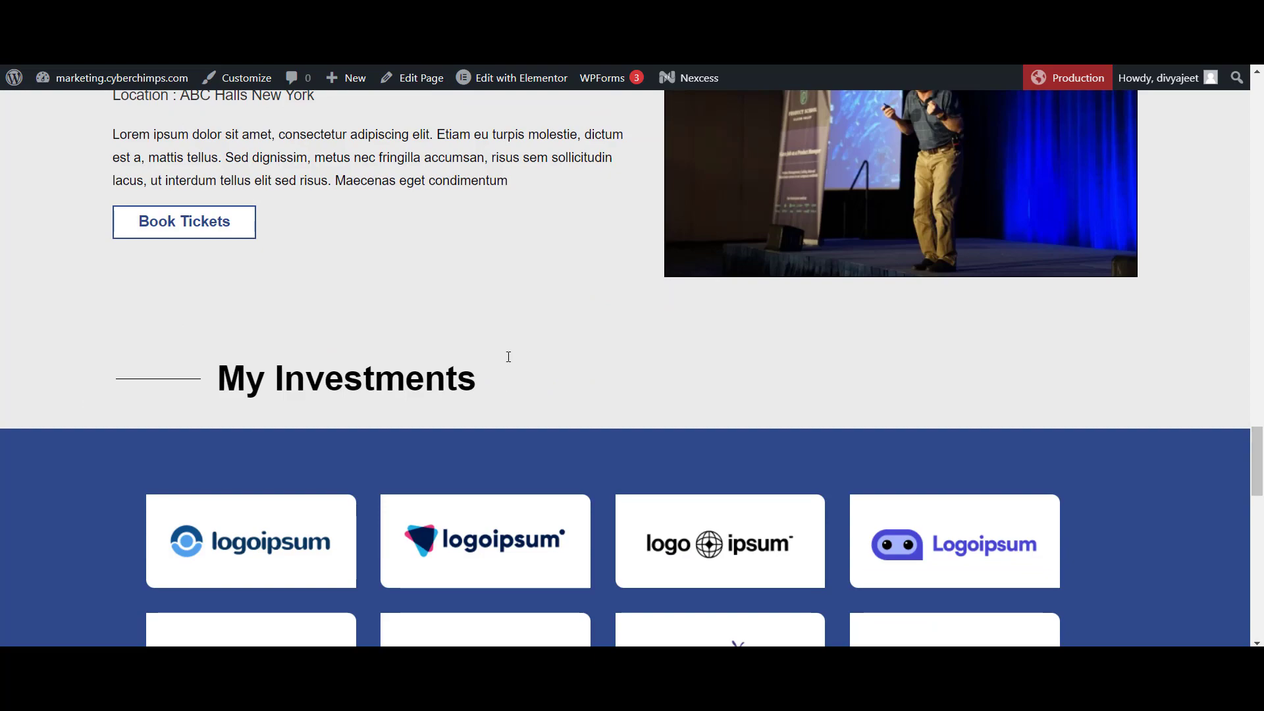
scroll(530, 386, "down", 4)
scroll(693, 353, "up", 5)
scroll(692, 353, "up", 5)
scroll(712, 353, "up", 6)
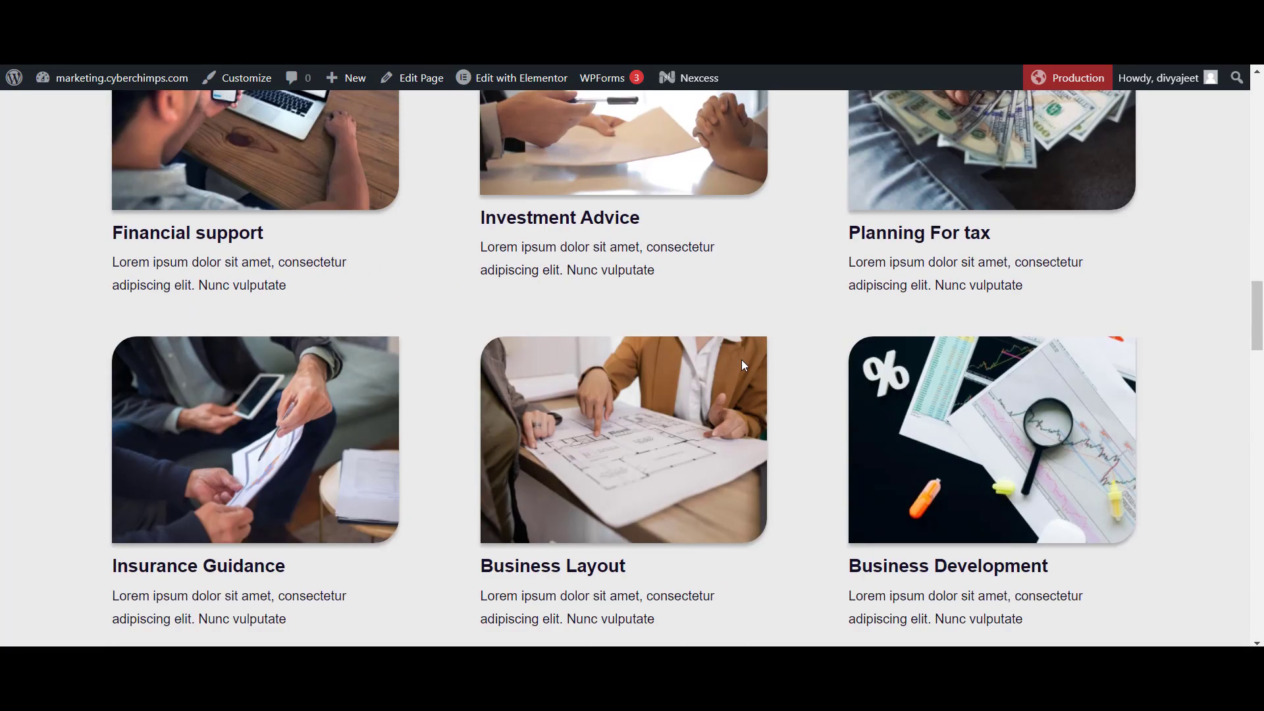
scroll(372, 400, "up", 6)
scroll(371, 401, "up", 6)
scroll(373, 394, "up", 6)
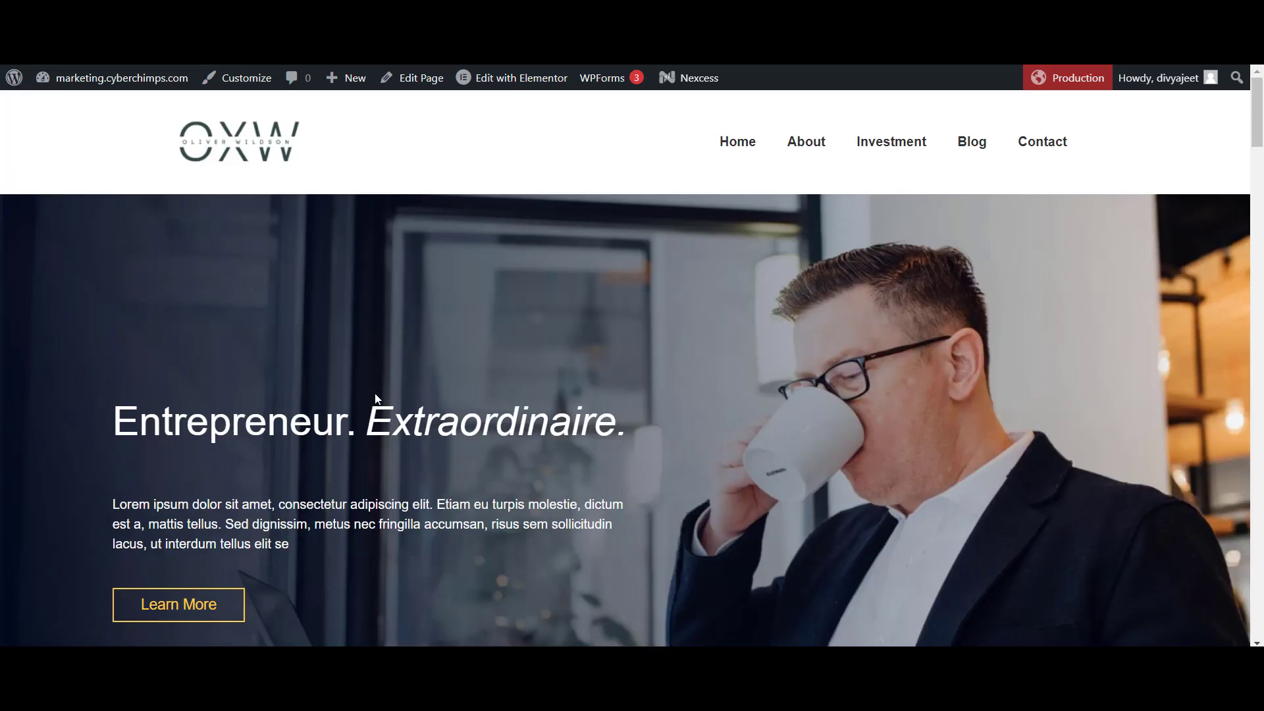